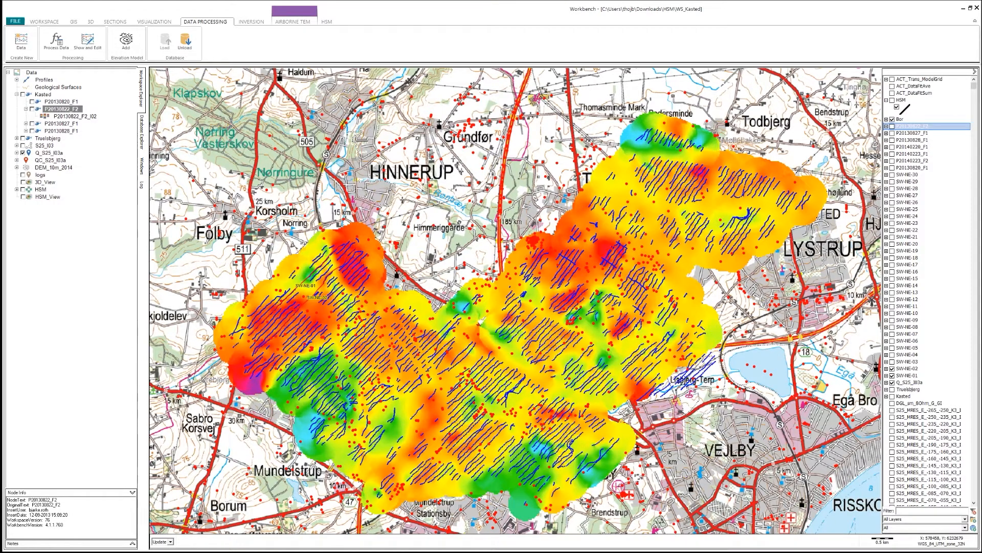
- Open the P20130822_F2 data node of the Kasted dataset for showing and editing
{"action": "key", "text": "F9"}
{"action": "left_click", "coordinate": [64, 109]}
{"action": "left_click", "coordinate": [88, 44]}
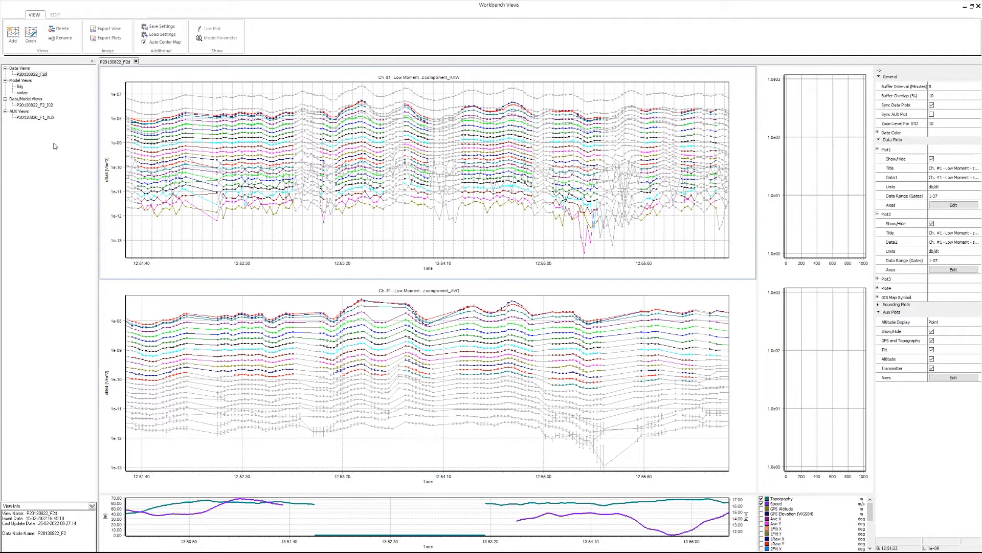
- Collapse the Model Views, Data/Model Views and AUX Views groups in the view tree
{"action": "left_click", "coordinate": [5, 80]}
{"action": "left_click", "coordinate": [5, 87]}
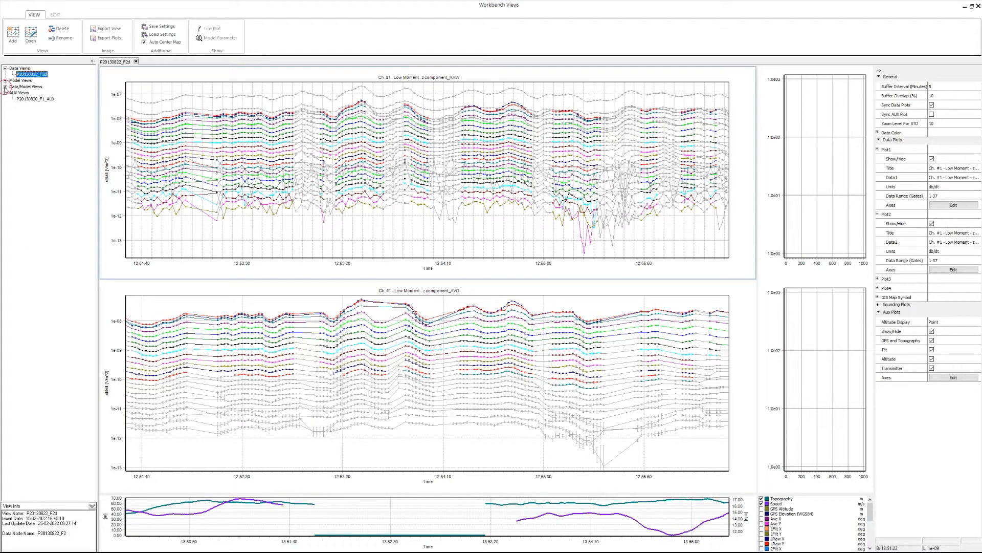
{"action": "left_click", "coordinate": [5, 93]}
- Enlarge the sounding and auxiliary plot areas and display the sounding curves for a raw data point near 12:55
{"action": "left_click_drag", "start_coordinate": [757, 188], "coordinate": [730, 188]}
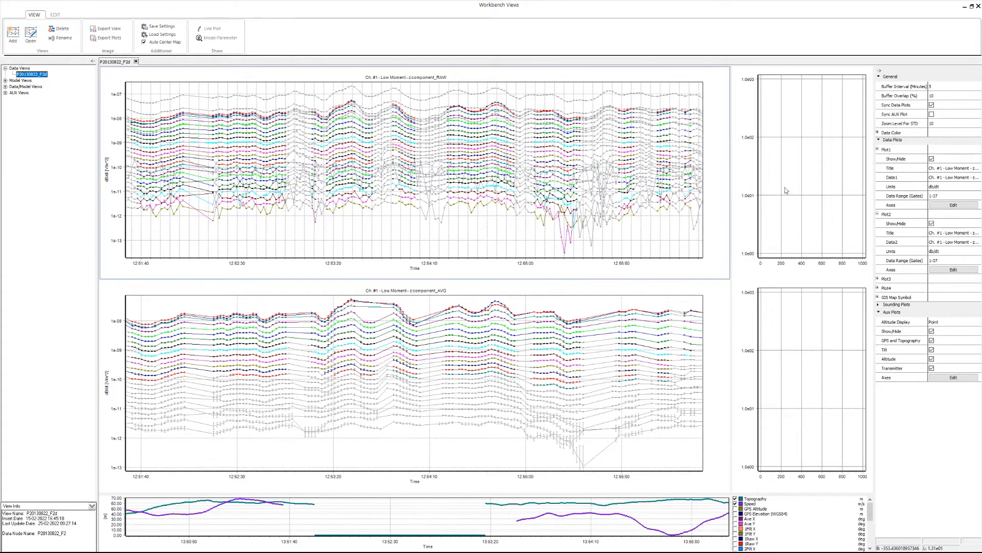
{"action": "left_click", "coordinate": [543, 123]}
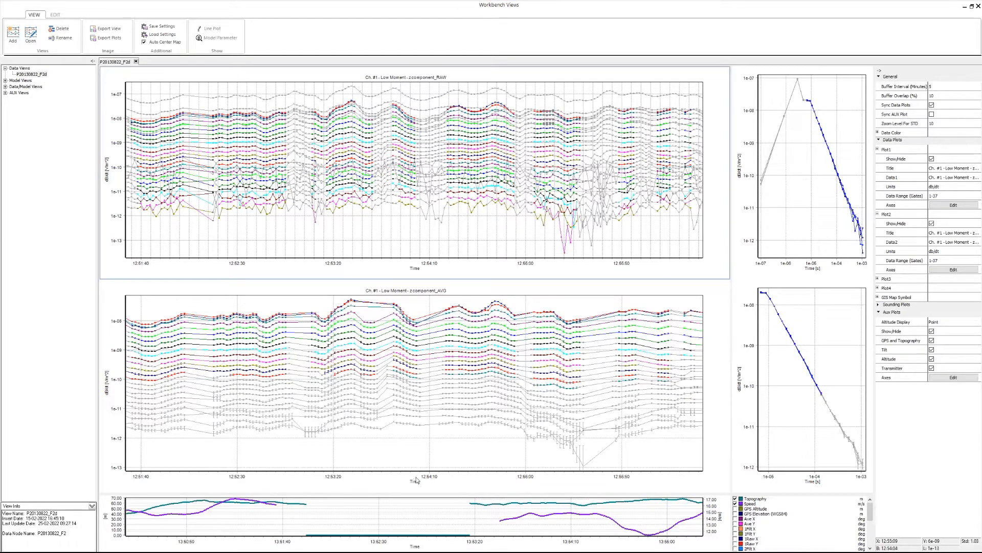
{"action": "left_click_drag", "start_coordinate": [414, 494], "coordinate": [414, 455]}
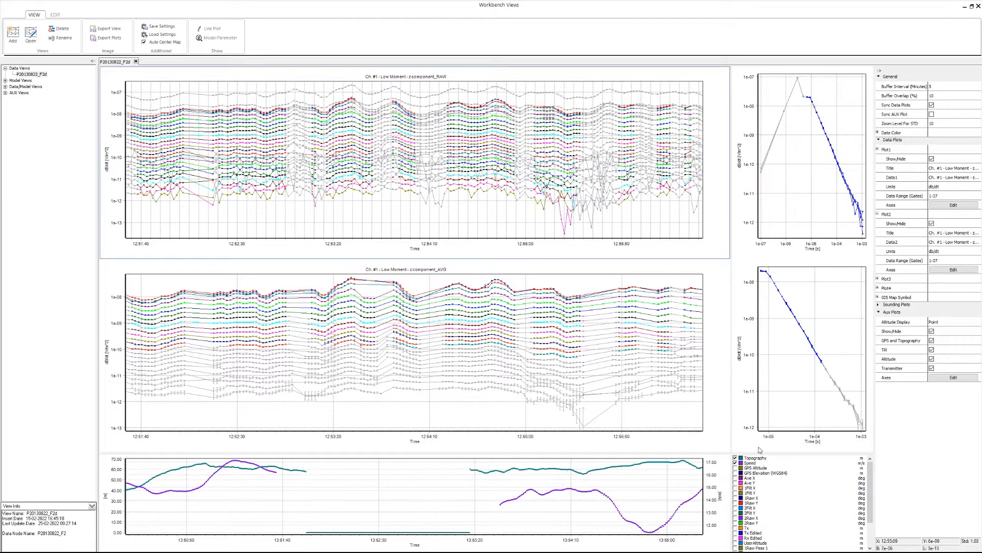
- Show only the Temperature channel in the auxiliary plot, hiding Topography and Speed
{"action": "left_click", "coordinate": [735, 458]}
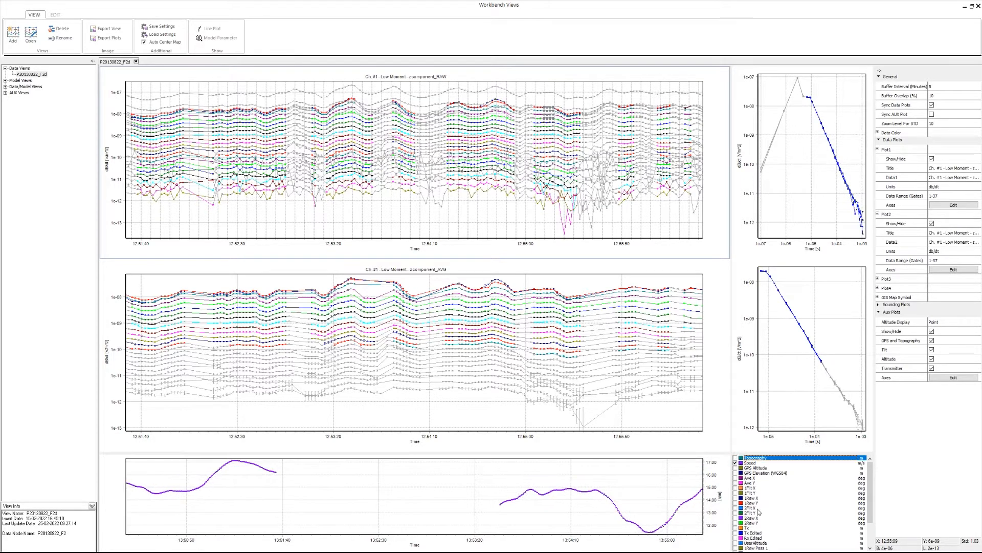
{"action": "left_click_drag", "start_coordinate": [870, 494], "coordinate": [870, 518]}
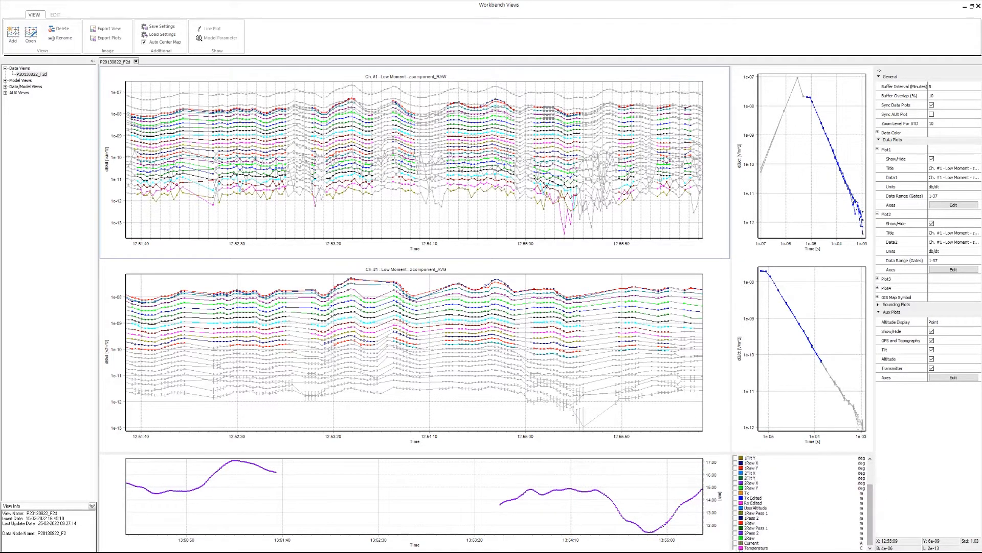
{"action": "left_click", "coordinate": [736, 544]}
{"action": "left_click", "coordinate": [735, 548]}
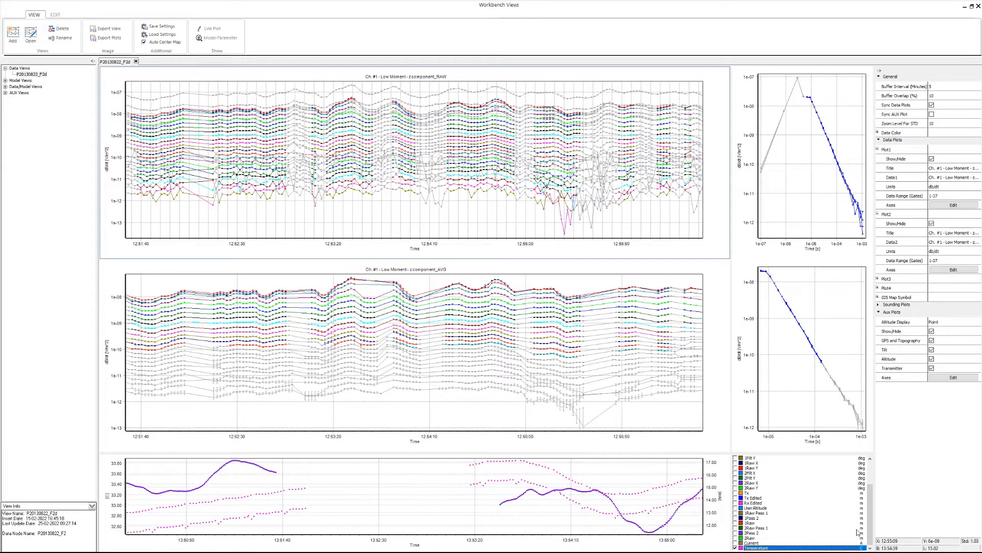
{"action": "left_click_drag", "start_coordinate": [870, 514], "coordinate": [870, 478]}
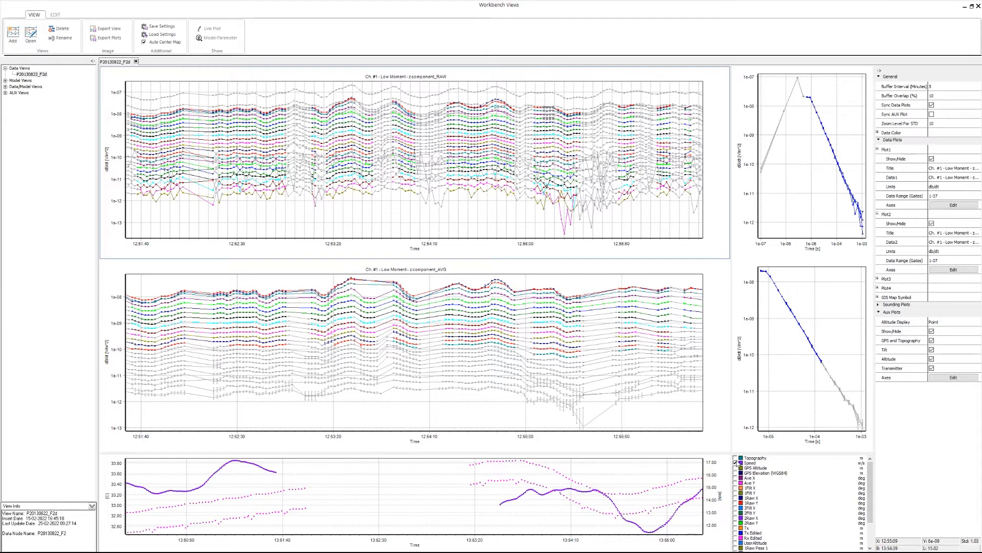
{"action": "left_click", "coordinate": [735, 463]}
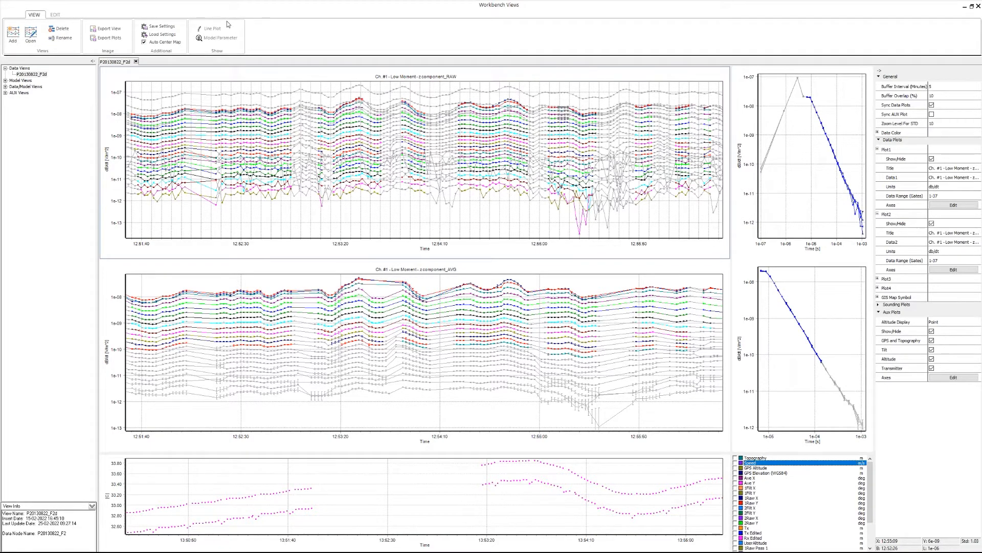
- Show the full auxiliary record and zoom the data plots first to about 12:59–13:13, then to about 13:33–13:39
{"action": "left_click", "coordinate": [56, 15]}
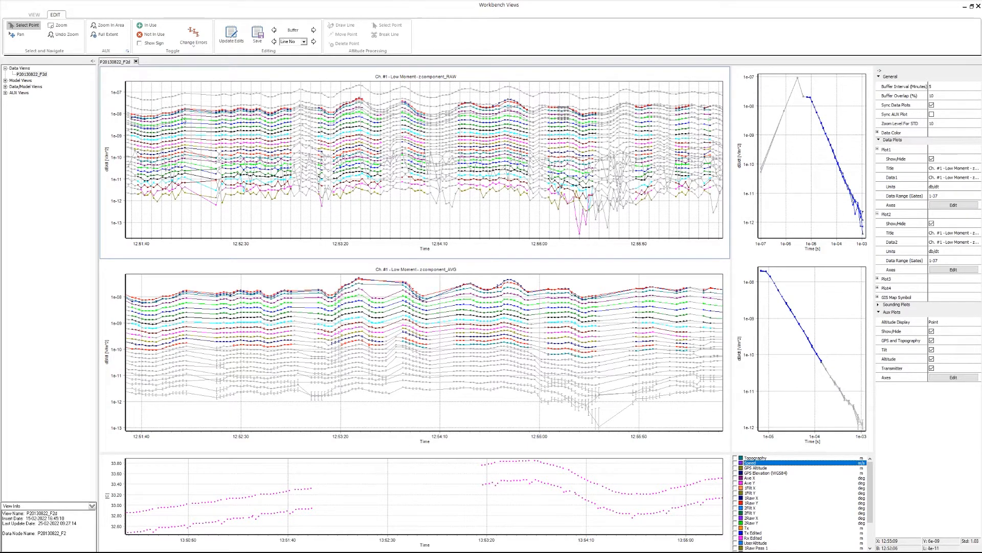
{"action": "left_click", "coordinate": [109, 36]}
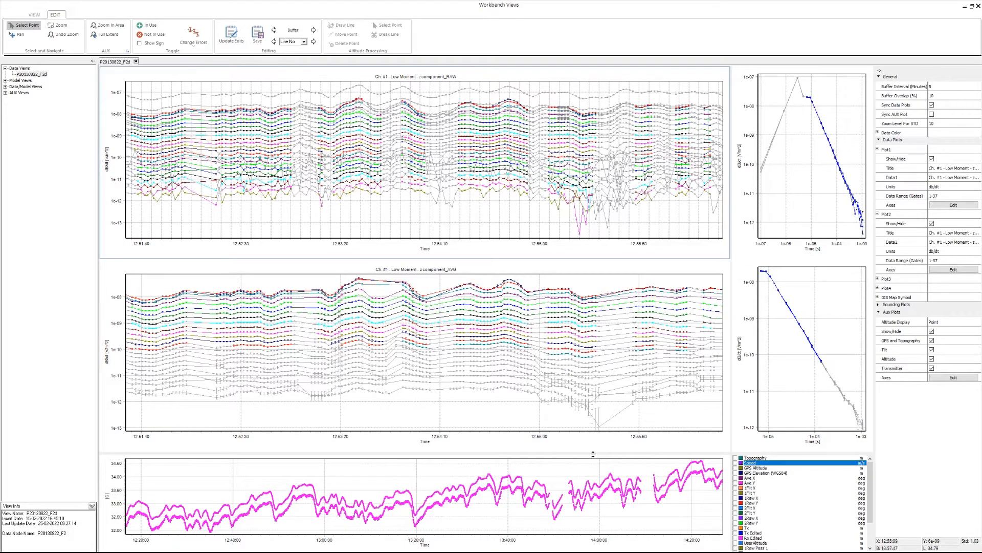
{"action": "left_click", "coordinate": [106, 26]}
{"action": "left_click_drag", "start_coordinate": [321, 461], "coordinate": [386, 532]}
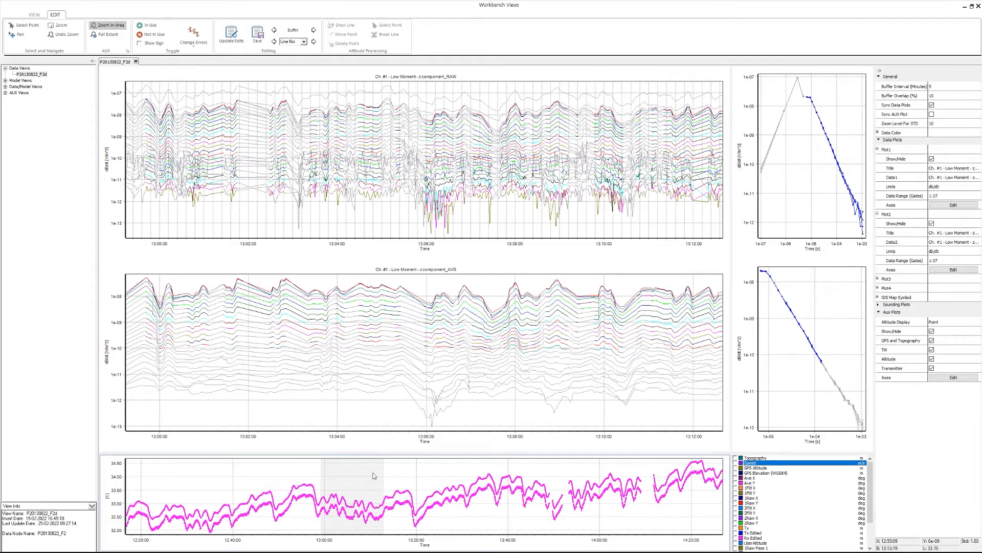
{"action": "left_click_drag", "start_coordinate": [478, 471], "coordinate": [505, 532]}
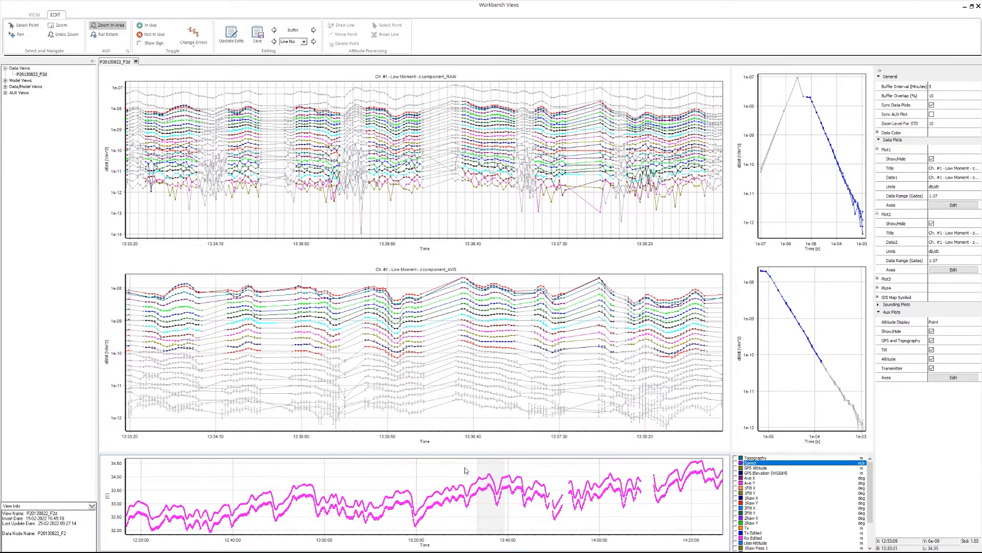
- Select the early-gate raw data points around 13:35 and set them as not in use
{"action": "key", "text": "F9"}
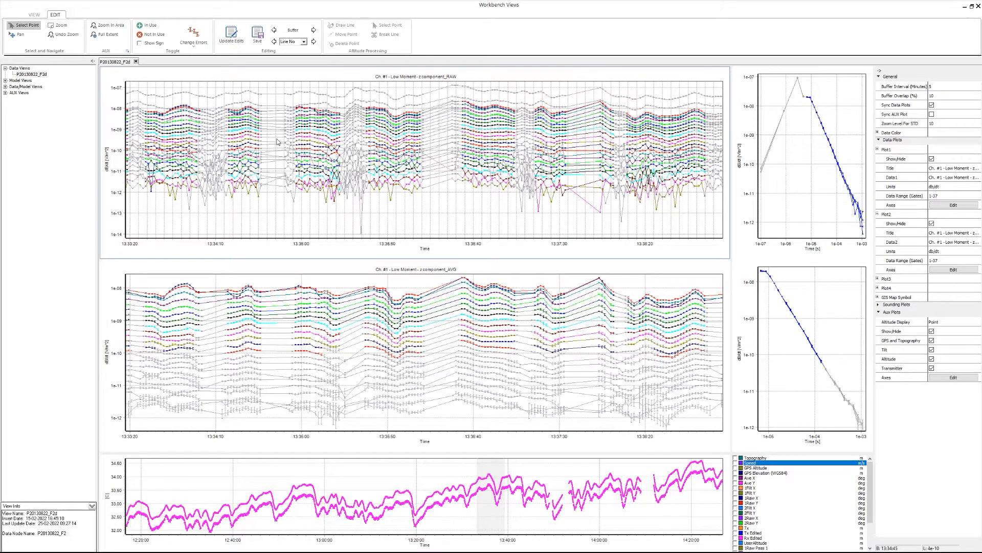
{"action": "left_click", "coordinate": [278, 91]}
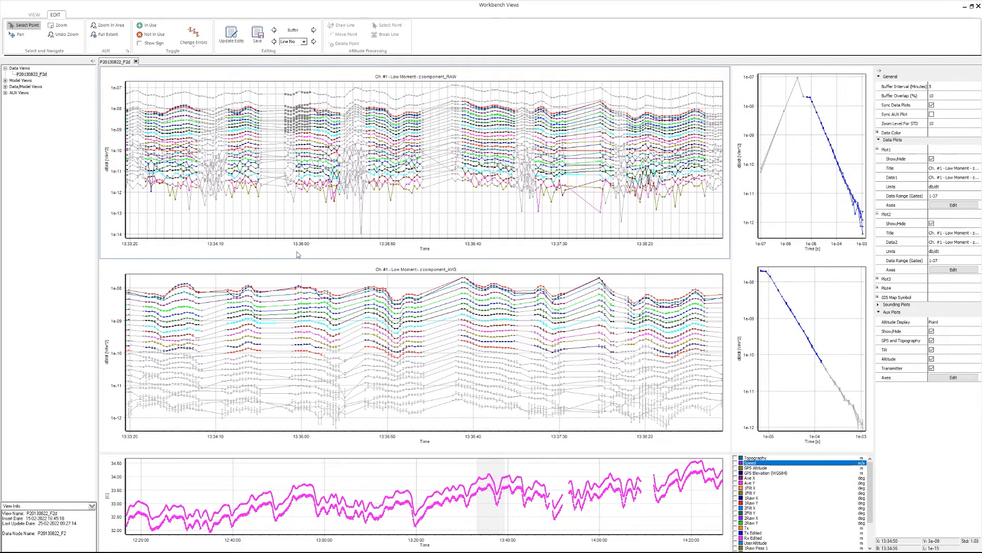
{"action": "left_click", "coordinate": [150, 35]}
{"action": "left_click", "coordinate": [323, 172]}
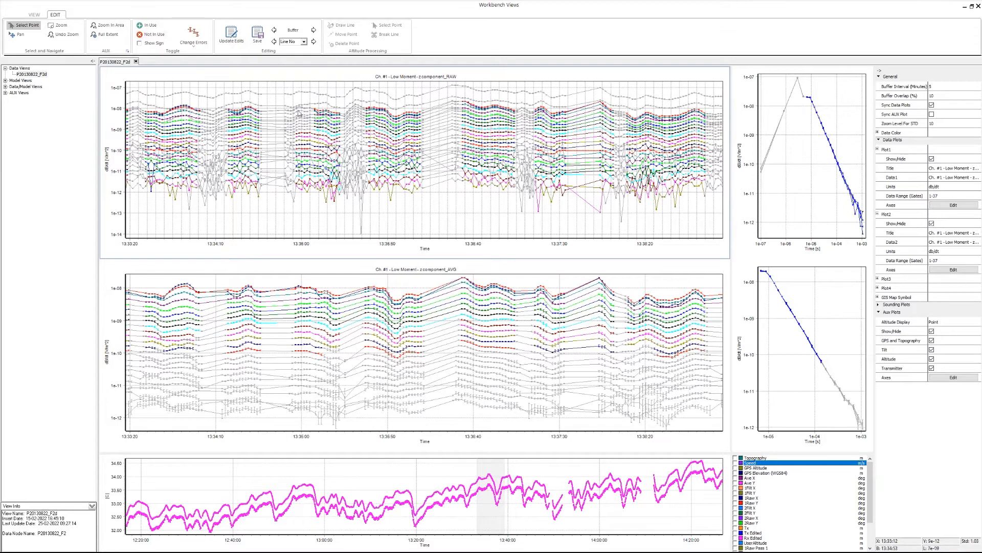
- View the data colored by sign, and turn the sign display back off
{"action": "left_click", "coordinate": [140, 43]}
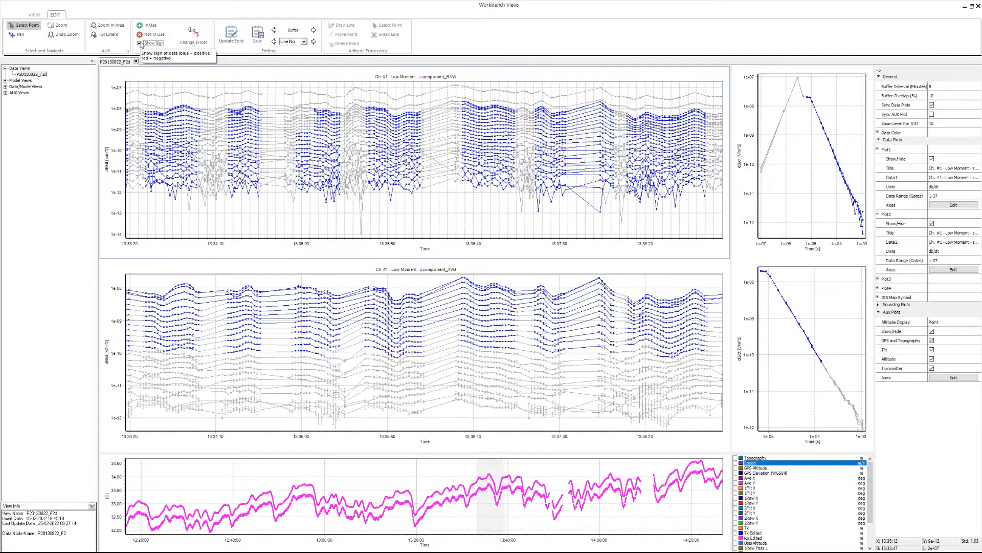
{"action": "left_click", "coordinate": [140, 44]}
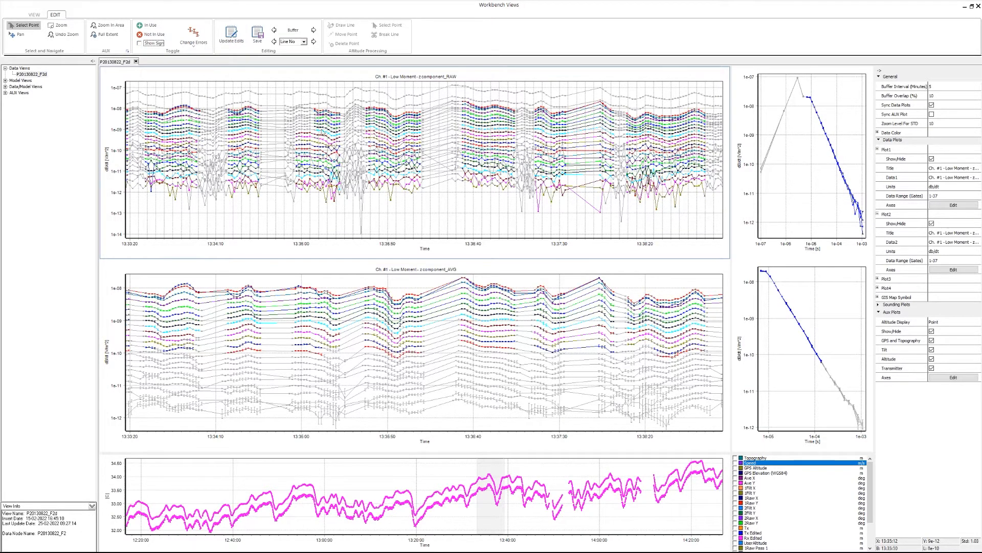
- Change the error of the middle- to late-gate raw data points around 13:34:20 to 1.25 and update the averaged data with the edits
{"action": "left_click_drag", "start_coordinate": [233, 139], "coordinate": [281, 176]}
{"action": "left_click", "coordinate": [197, 45]}
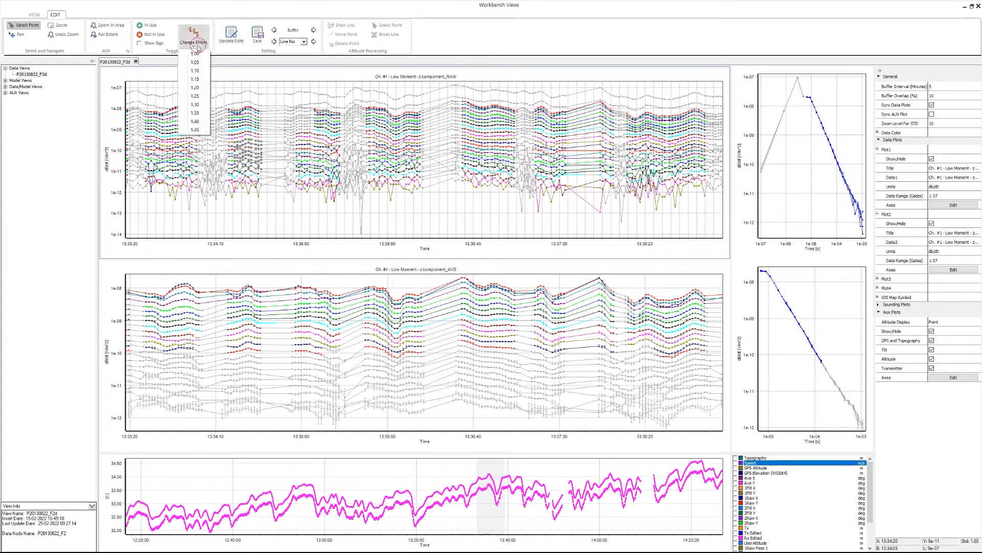
{"action": "left_click", "coordinate": [195, 96]}
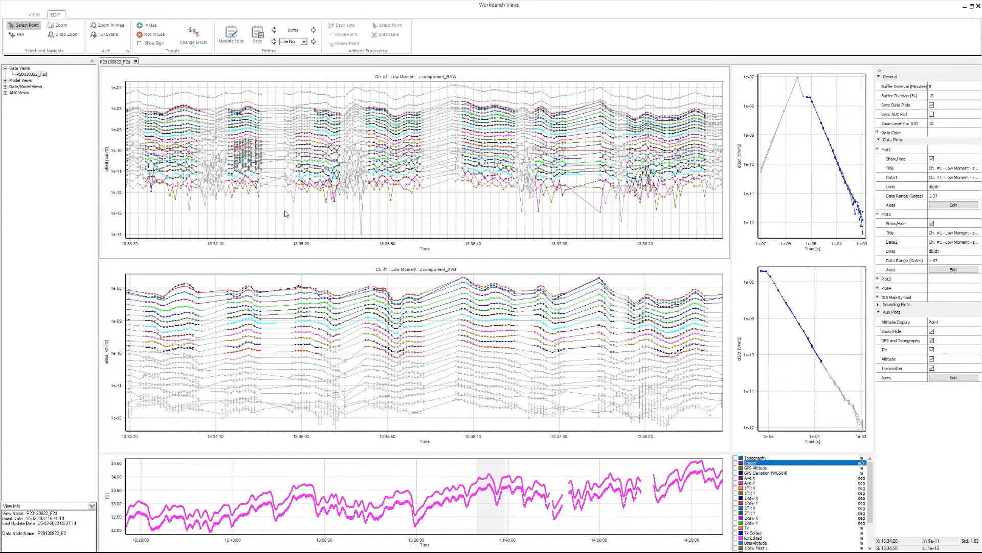
{"action": "left_click", "coordinate": [254, 174]}
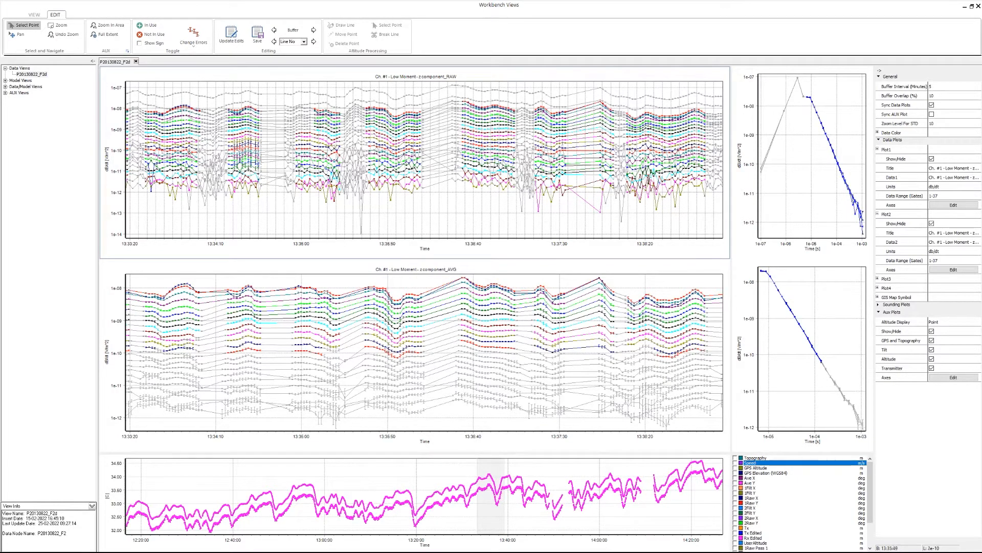
{"action": "left_click", "coordinate": [240, 44]}
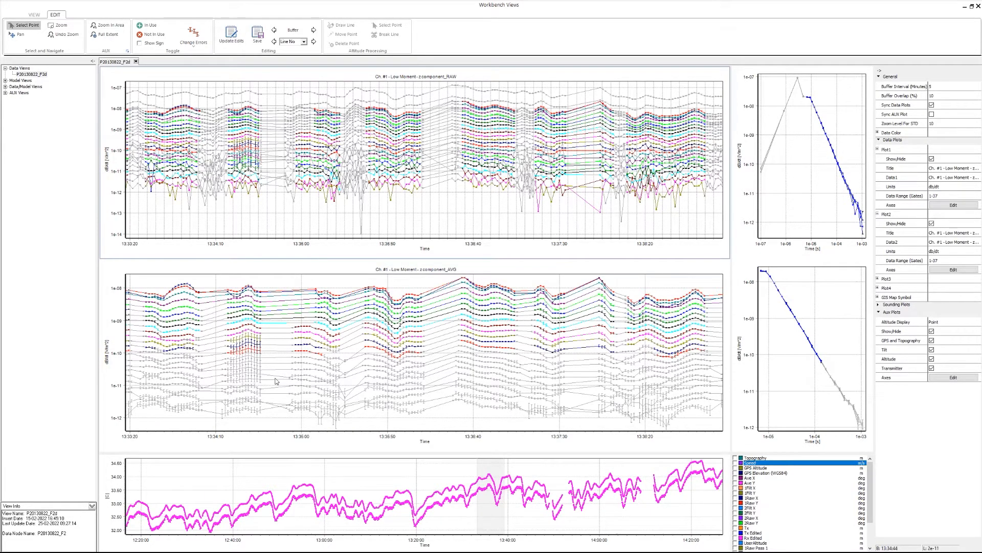
- Browse the data by moving the buffer one interval forward and four intervals back
{"action": "left_click", "coordinate": [313, 30]}
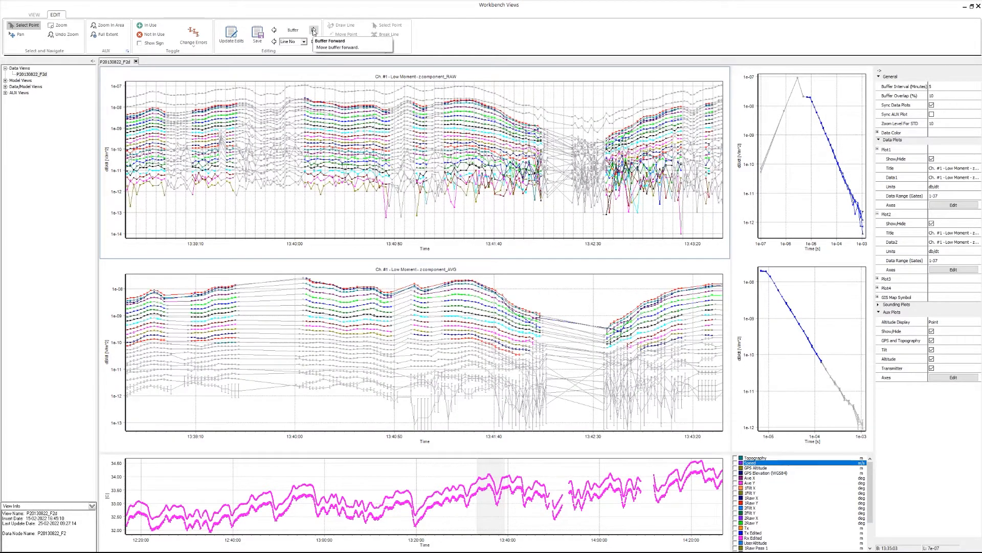
{"action": "left_click", "coordinate": [940, 87]}
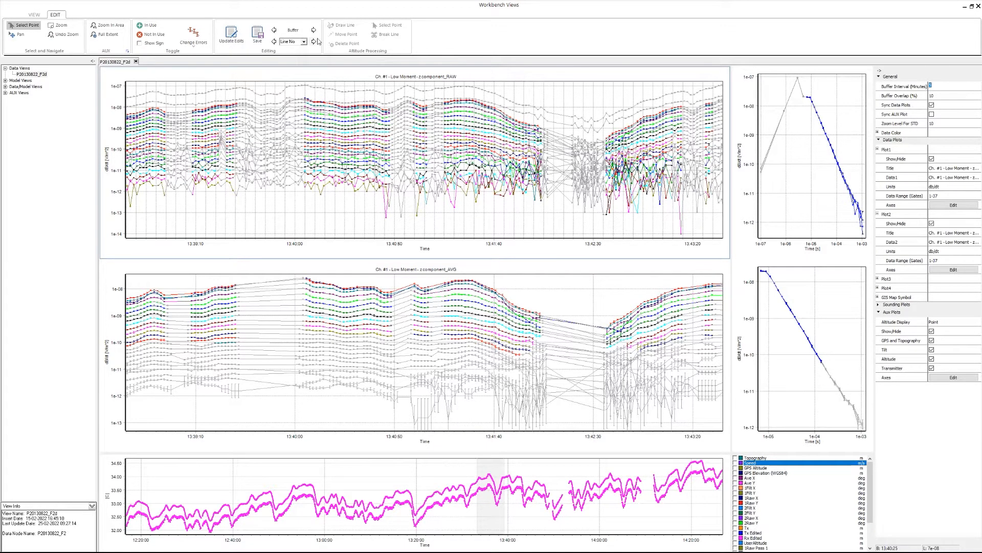
{"action": "left_click", "coordinate": [273, 30]}
{"action": "left_click", "coordinate": [273, 29]}
{"action": "left_click", "coordinate": [274, 30]}
{"action": "left_click", "coordinate": [274, 31]}
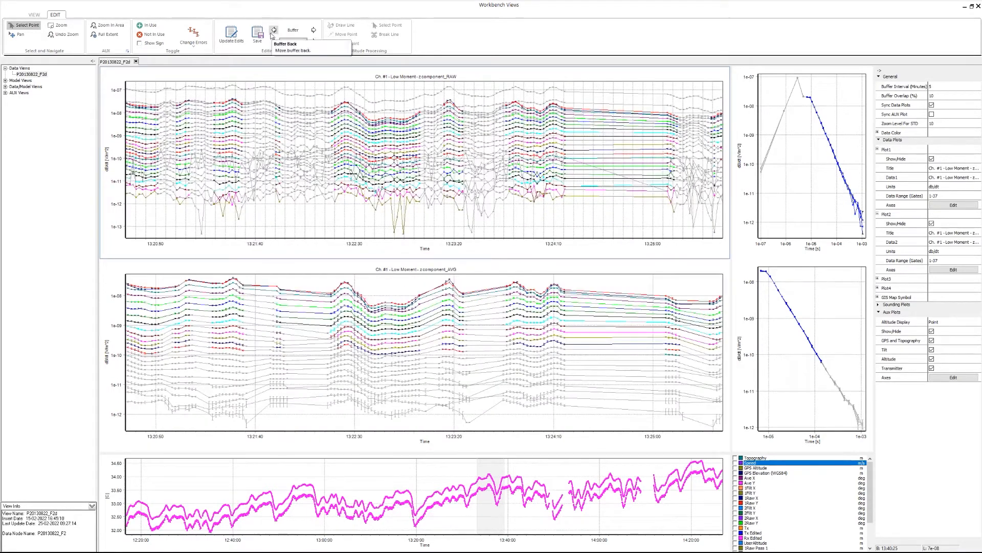
- Open the buffer overview and move the buffer to the start of the recorded lines
{"action": "left_click", "coordinate": [294, 31]}
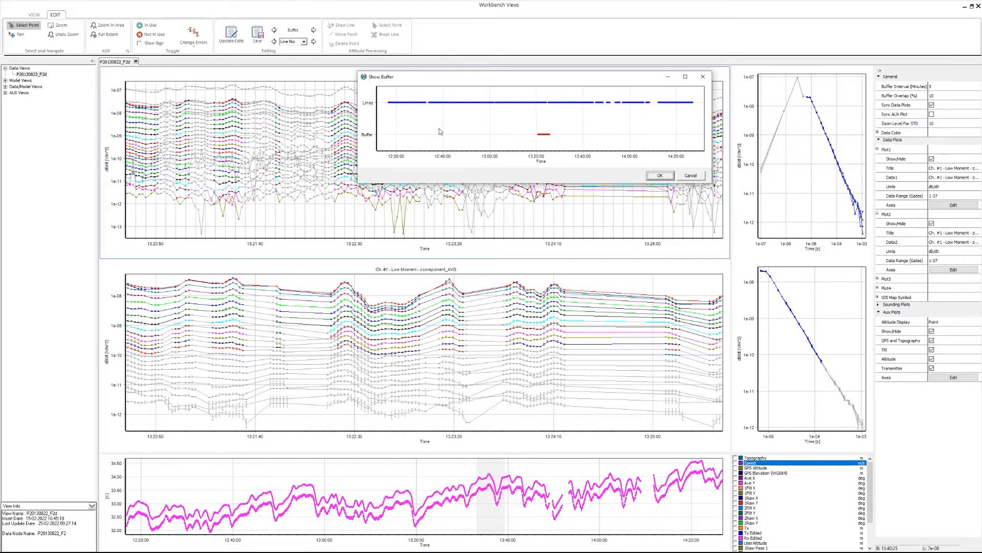
{"action": "left_click", "coordinate": [389, 136]}
{"action": "left_click", "coordinate": [660, 175]}
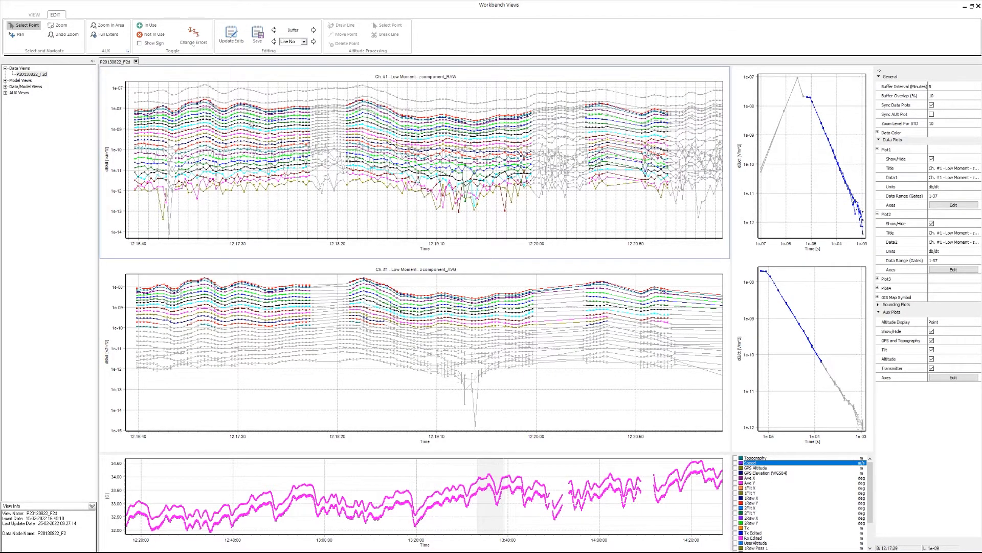
- Jump to flight line 302701 and advance two lines to 302901
{"action": "left_click", "coordinate": [304, 42]}
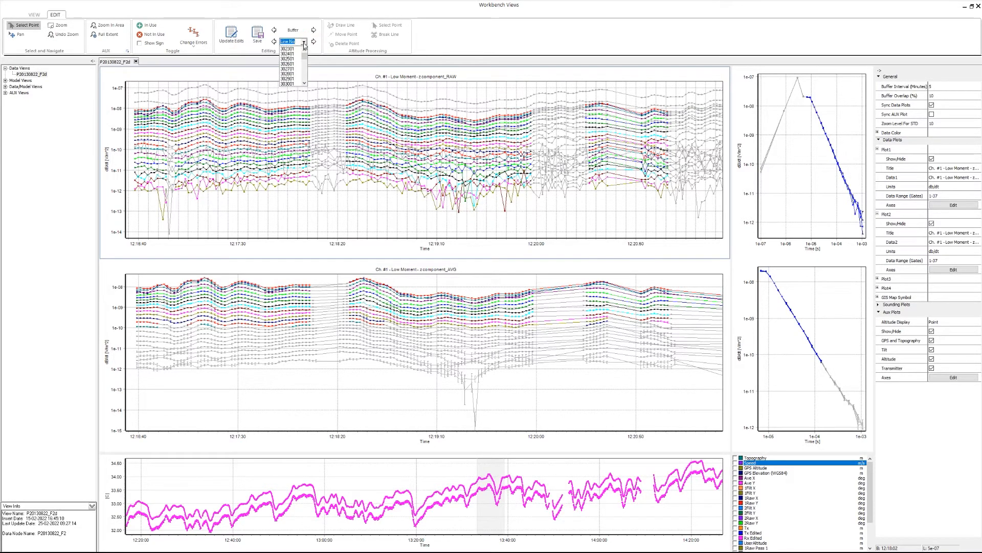
{"action": "left_click", "coordinate": [291, 68]}
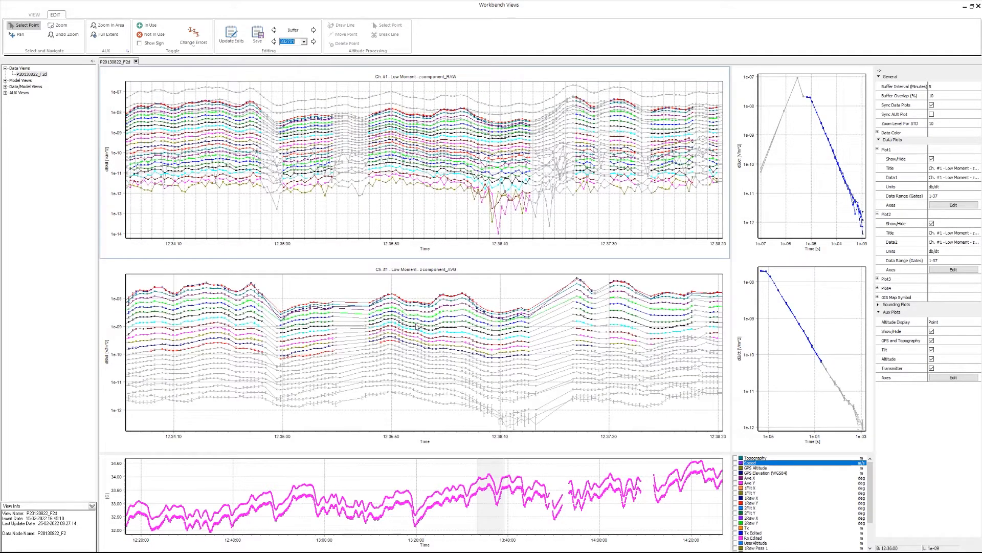
{"action": "left_click", "coordinate": [315, 42]}
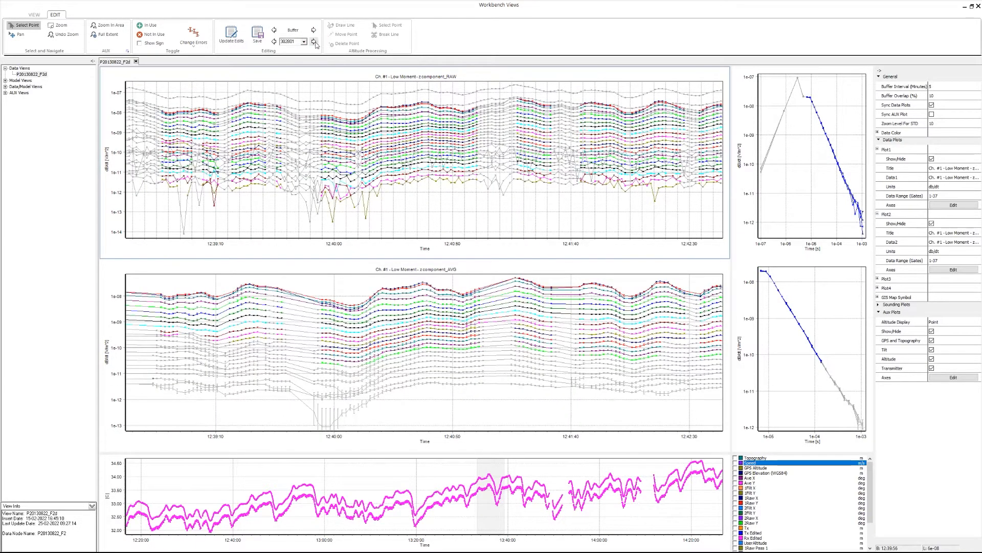
{"action": "left_click", "coordinate": [315, 42]}
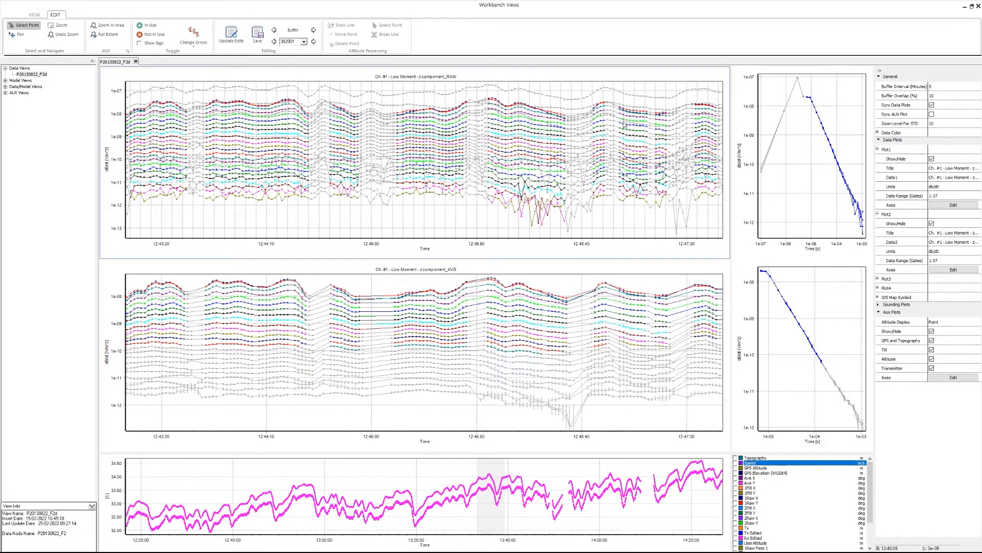
- Shrink the data views window, move it aside to uncover the GIS map, and hide the Bor layer
{"action": "key", "text": "F9"}
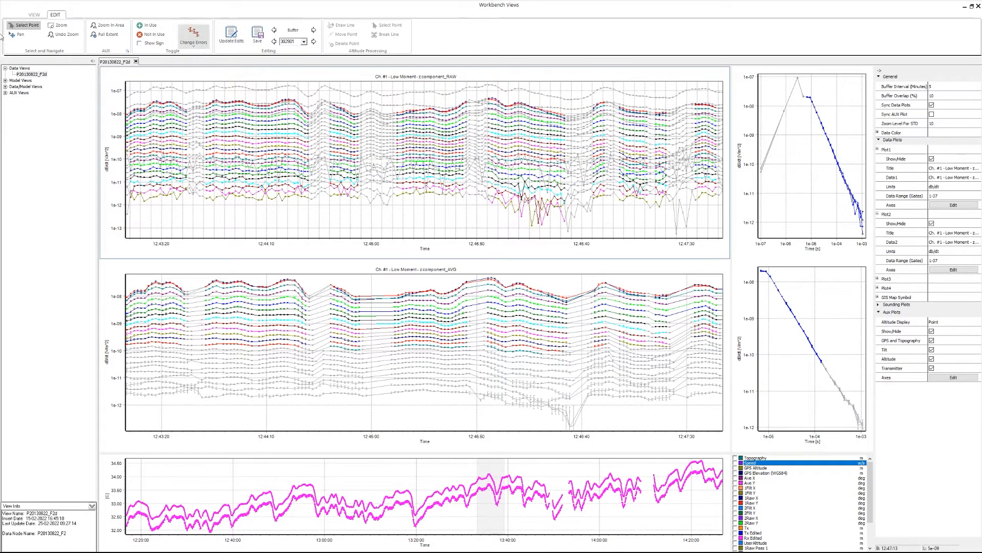
{"action": "left_click", "coordinate": [972, 6]}
{"action": "left_click_drag", "start_coordinate": [405, 10], "coordinate": [973, 225]}
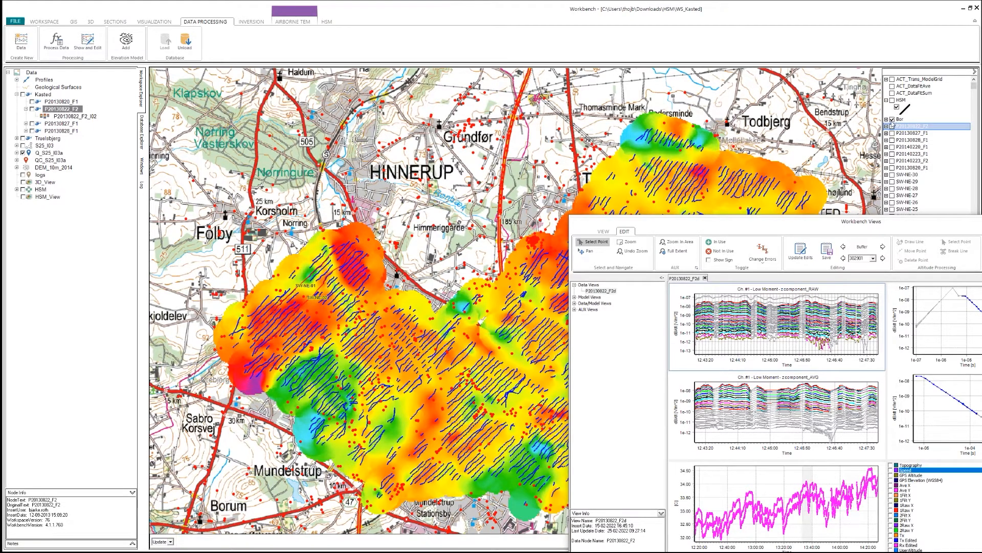
{"action": "left_click", "coordinate": [892, 120]}
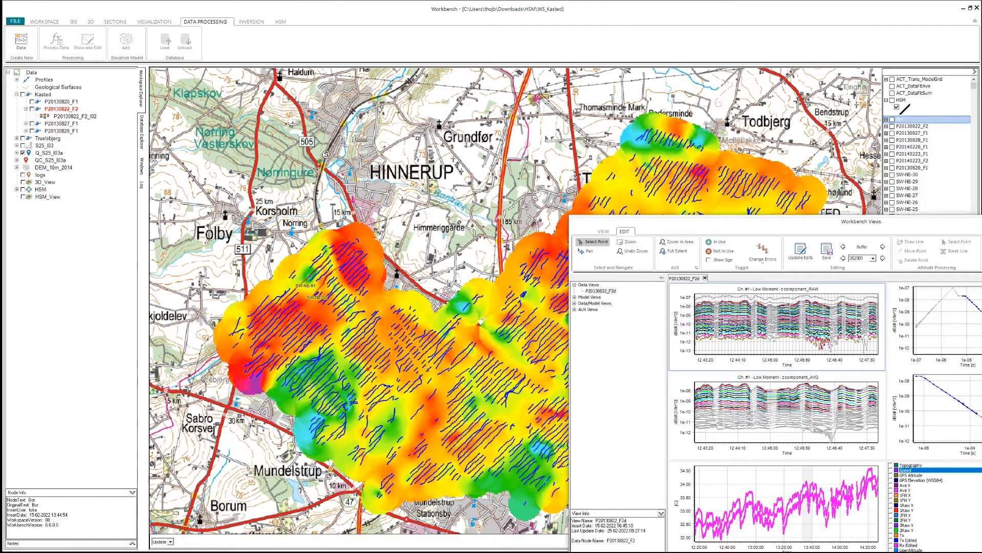
- Maximize the data views window and collapse every group of view settings except General
{"action": "left_click_drag", "start_coordinate": [737, 220], "coordinate": [339, 68]}
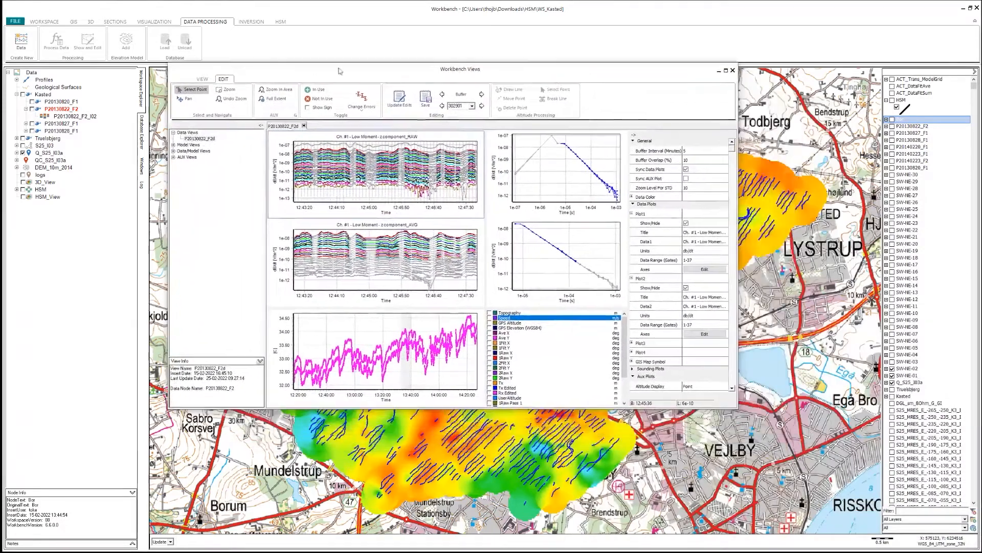
{"action": "left_click", "coordinate": [726, 71]}
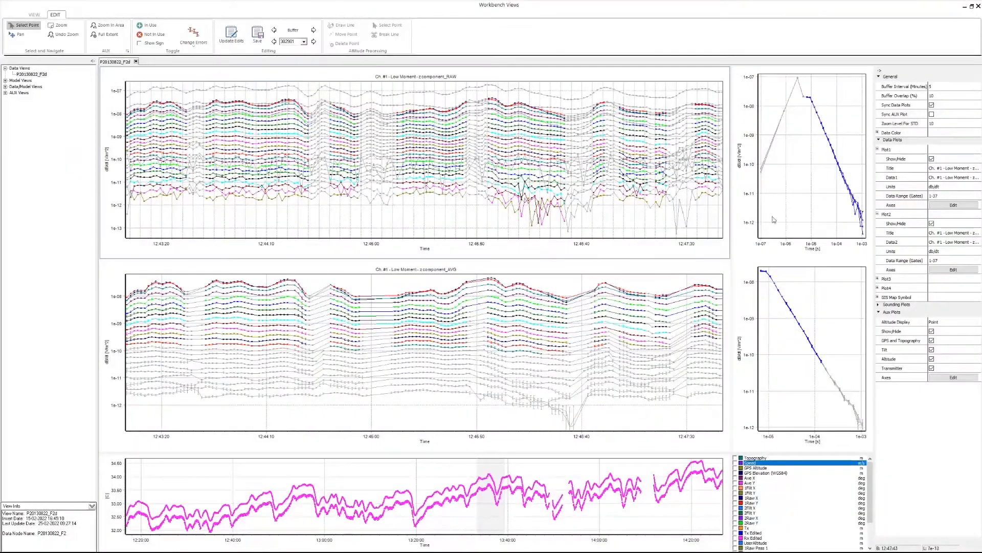
{"action": "left_click", "coordinate": [879, 76]}
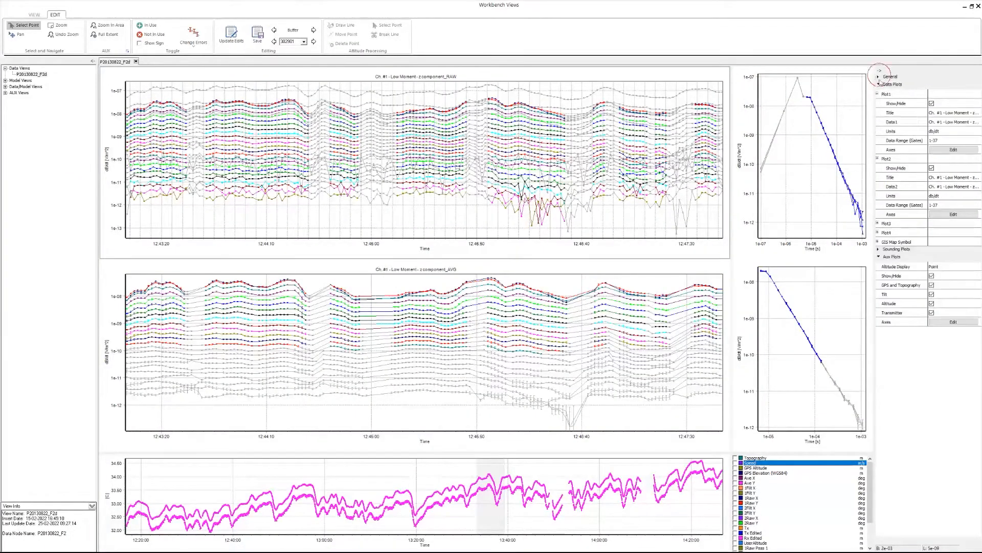
{"action": "left_click", "coordinate": [878, 84]}
{"action": "left_click", "coordinate": [878, 99]}
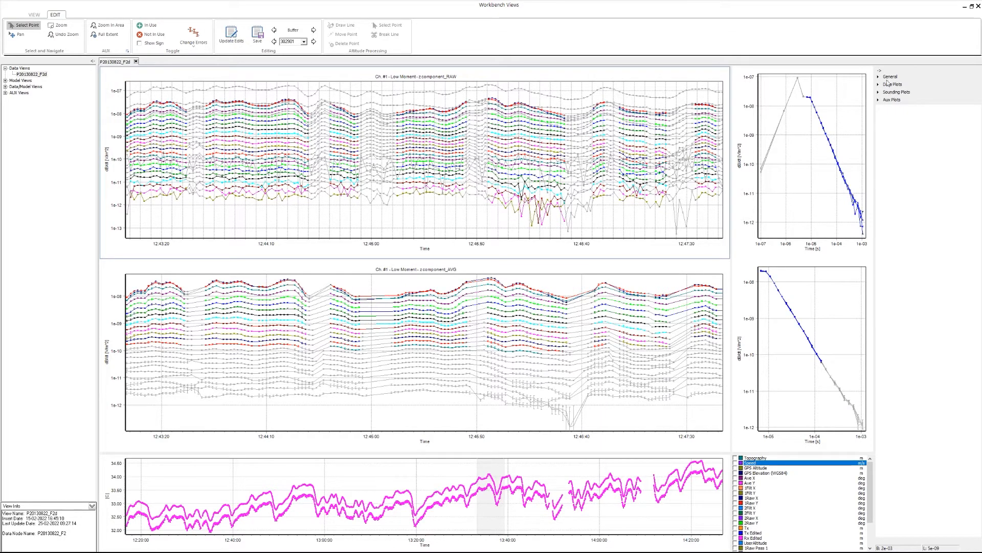
{"action": "left_click", "coordinate": [878, 77]}
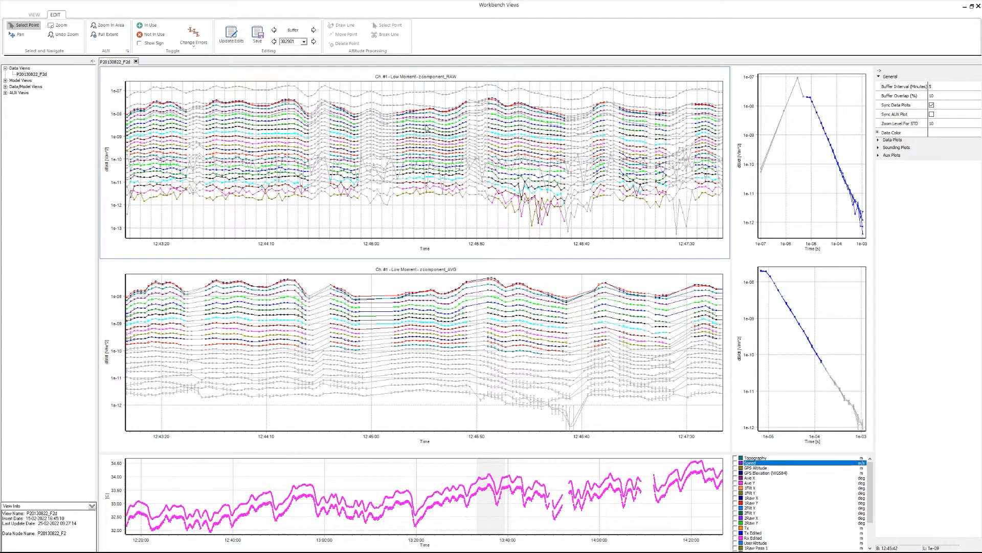
- Advance the buffer two intervals, then turn off data plot syncing and advance only the raw low moment plot by one interval
{"action": "left_click", "coordinate": [313, 29]}
{"action": "left_click", "coordinate": [314, 30]}
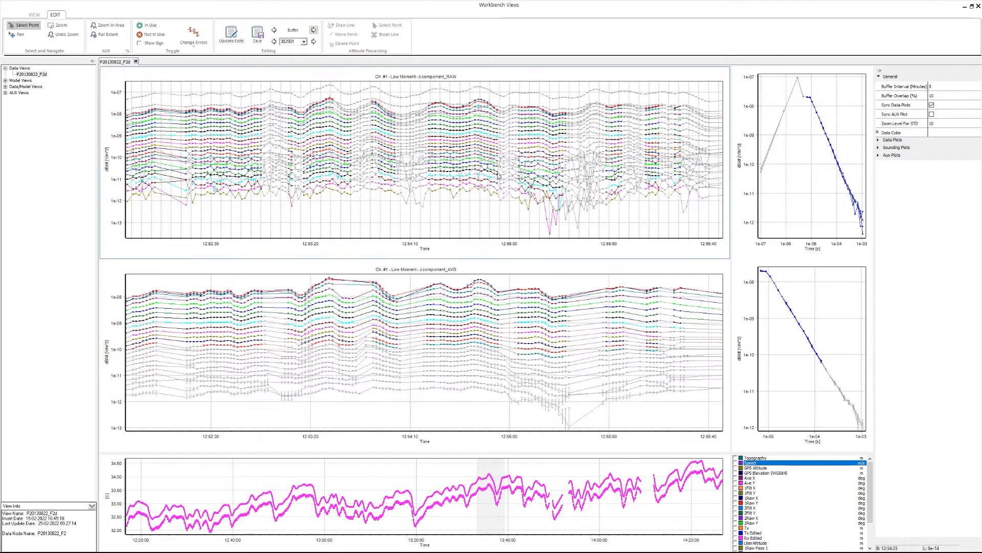
{"action": "left_click", "coordinate": [932, 105]}
{"action": "left_click", "coordinate": [313, 29]}
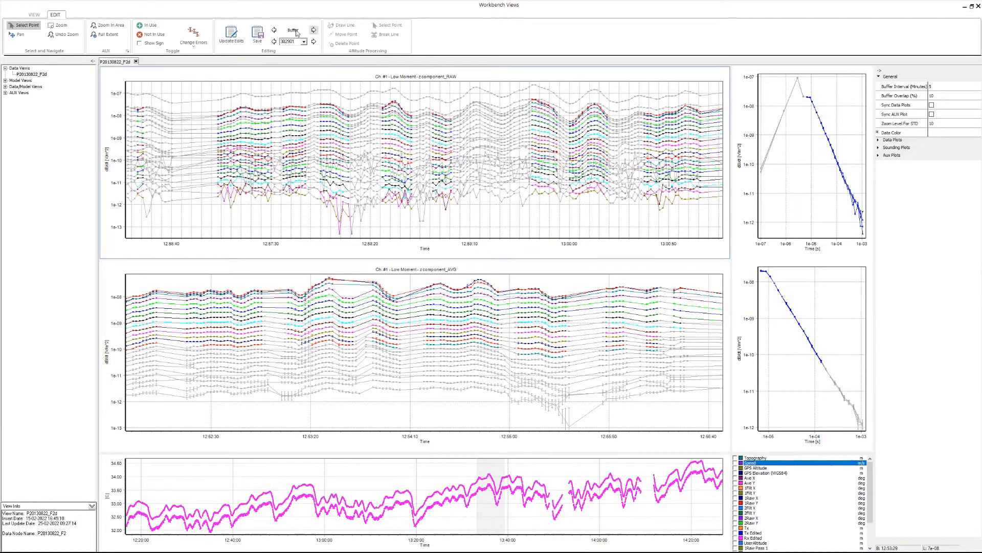
- Move the raw low moment plot back two buffer intervals and turn data plot syncing on again
{"action": "left_click", "coordinate": [273, 29]}
{"action": "left_click", "coordinate": [273, 30]}
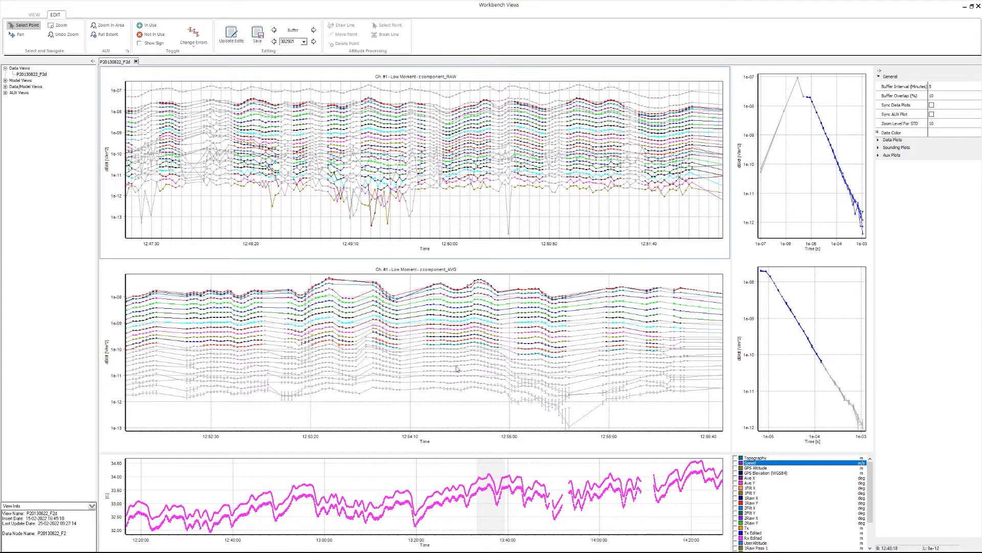
{"action": "left_click", "coordinate": [471, 467]}
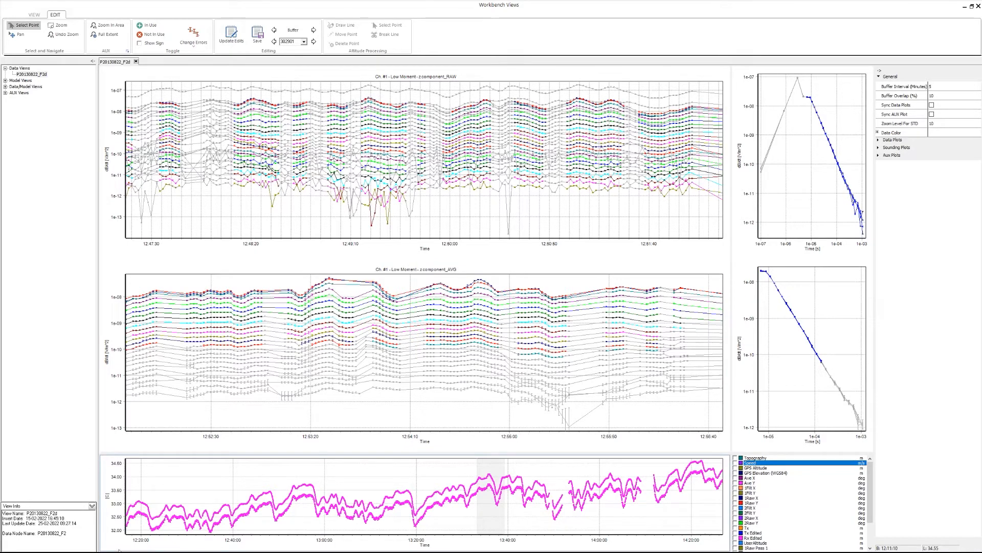
{"action": "left_click", "coordinate": [471, 109]}
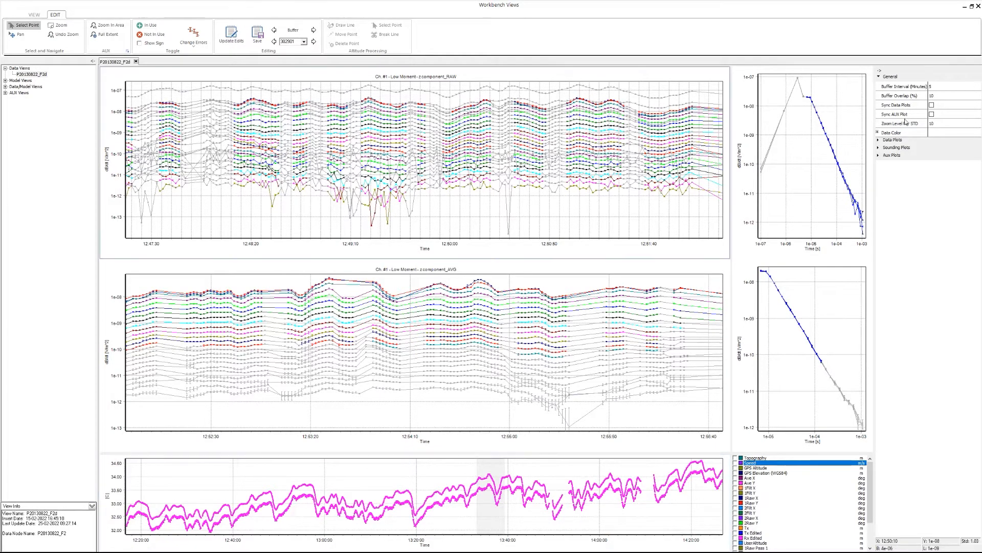
{"action": "left_click", "coordinate": [931, 105]}
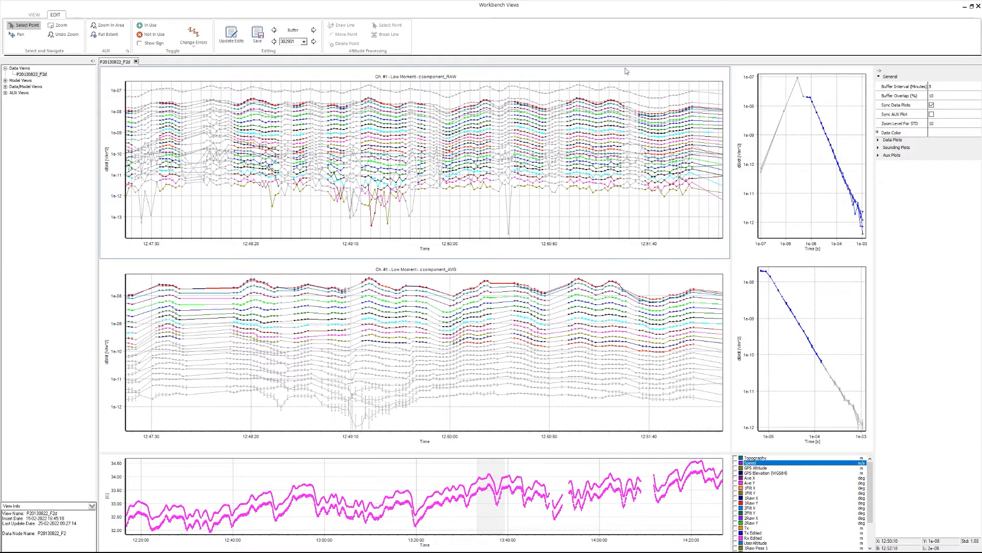
- Turn on AUX plot syncing, browse neighbouring buffer intervals forward and back, and turn AUX plot syncing off
{"action": "left_click", "coordinate": [931, 114]}
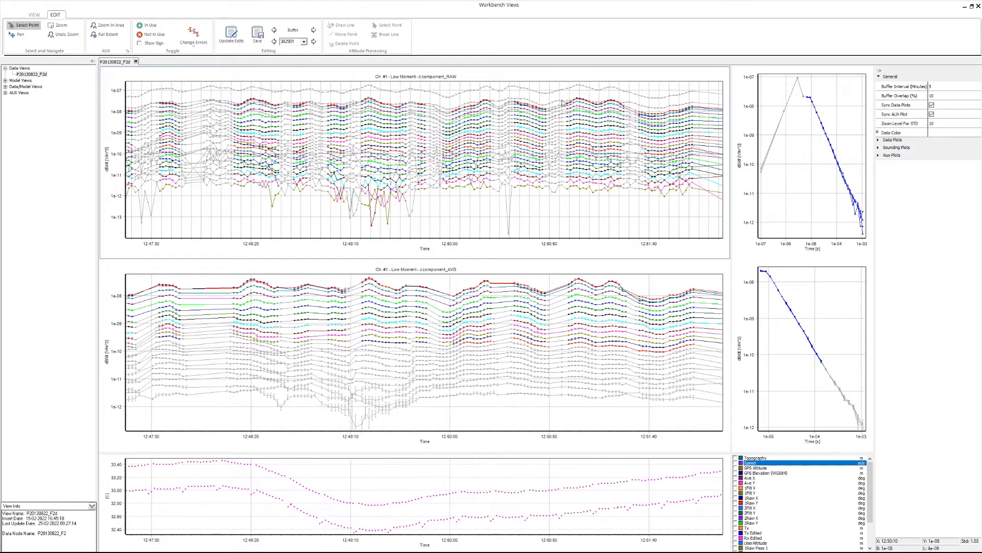
{"action": "left_click", "coordinate": [314, 30]}
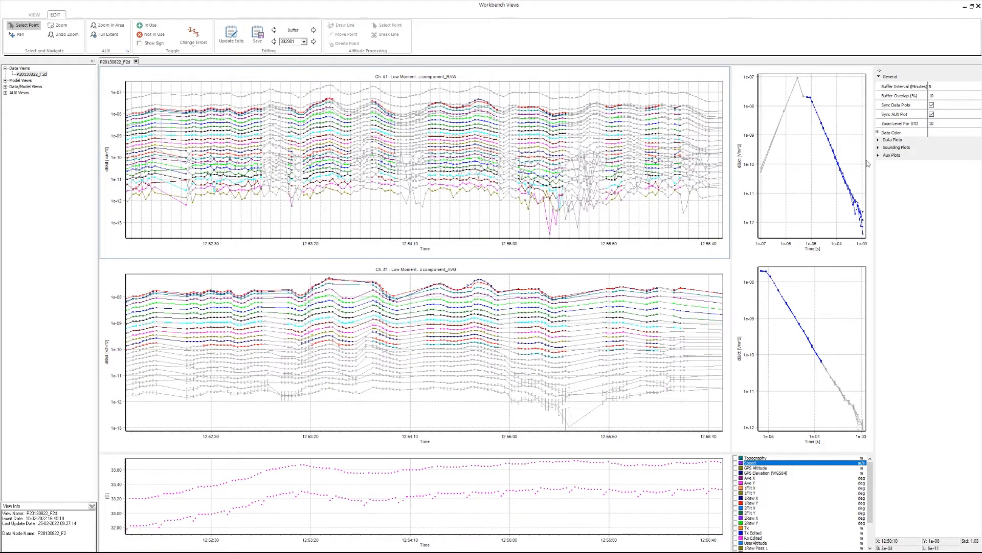
{"action": "left_click", "coordinate": [274, 30]}
{"action": "left_click", "coordinate": [273, 30]}
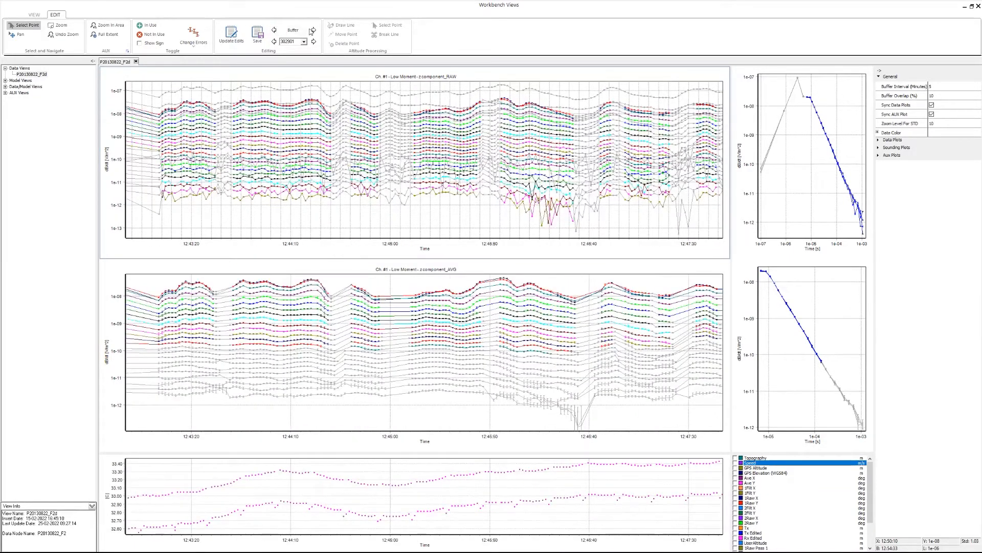
{"action": "left_click", "coordinate": [932, 114]}
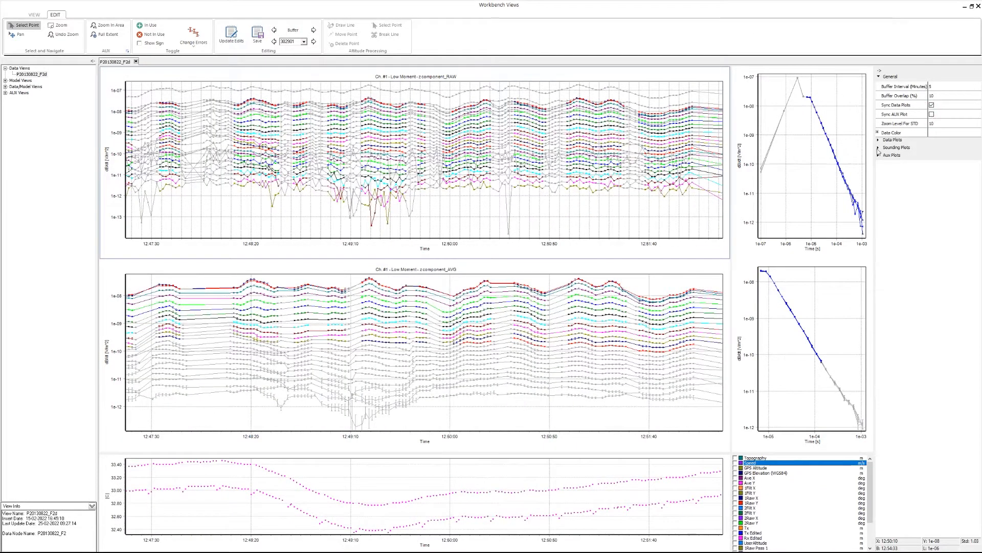
- Try the Fire and Water color themes on the data curves and return to the Standard theme
{"action": "left_click", "coordinate": [878, 132]}
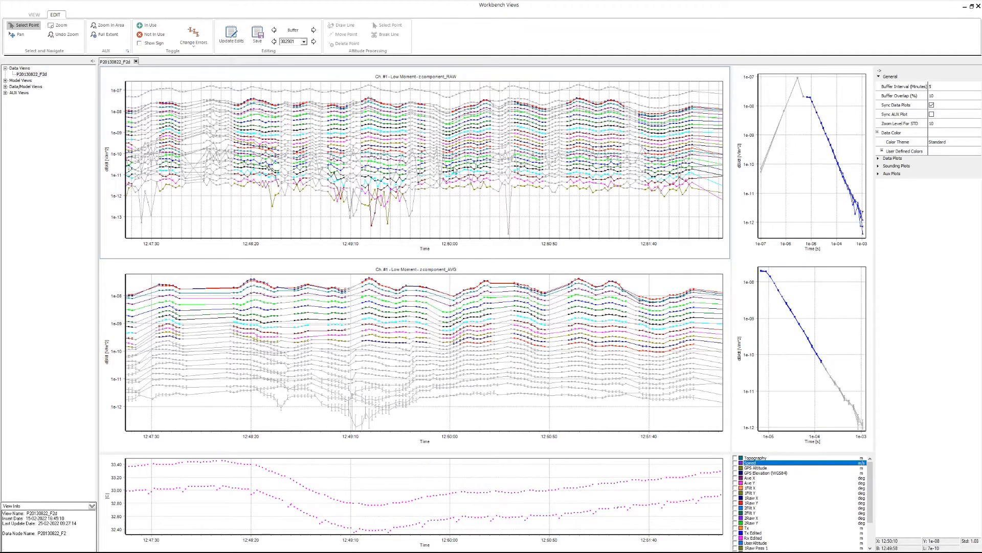
{"action": "left_click", "coordinate": [943, 141]}
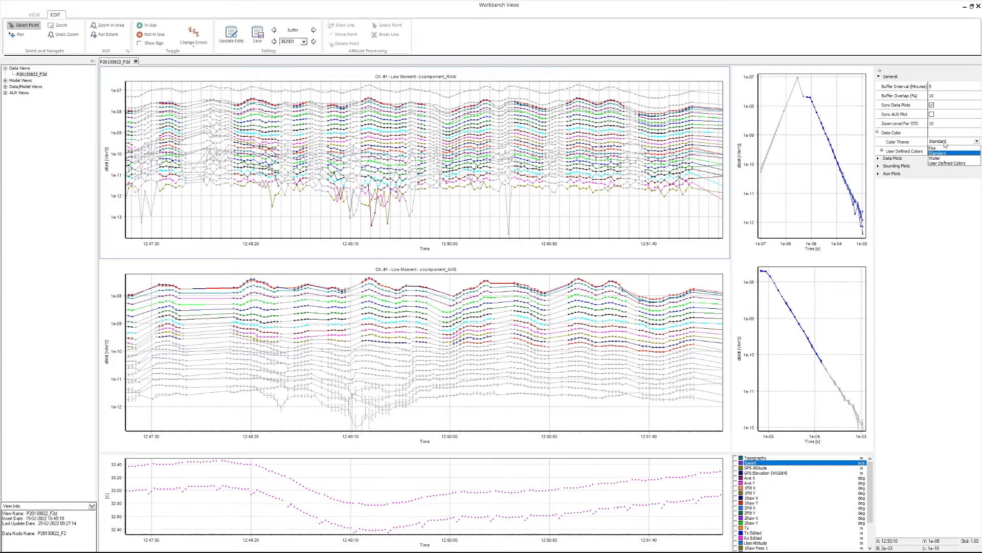
{"action": "left_click", "coordinate": [944, 148]}
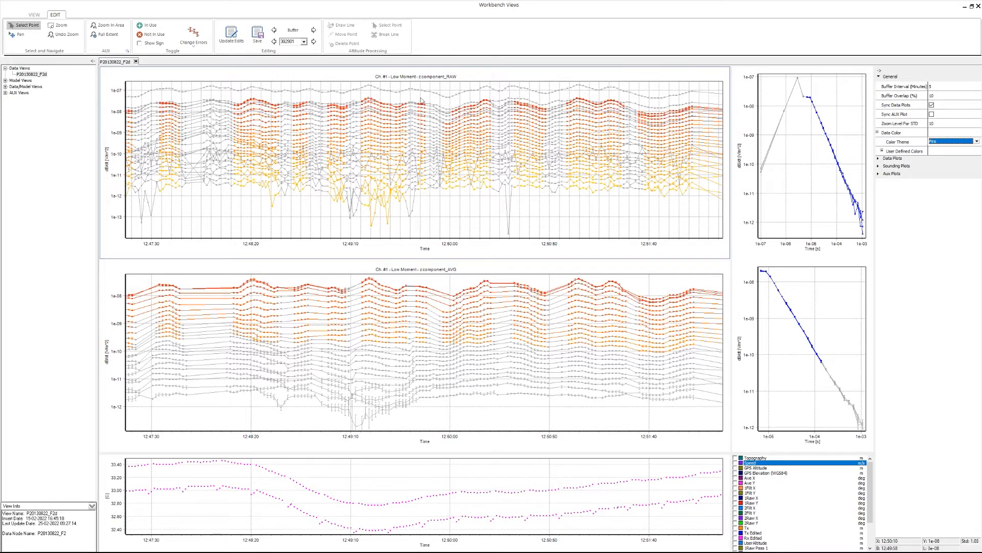
{"action": "left_click", "coordinate": [961, 141]}
{"action": "left_click", "coordinate": [947, 158]}
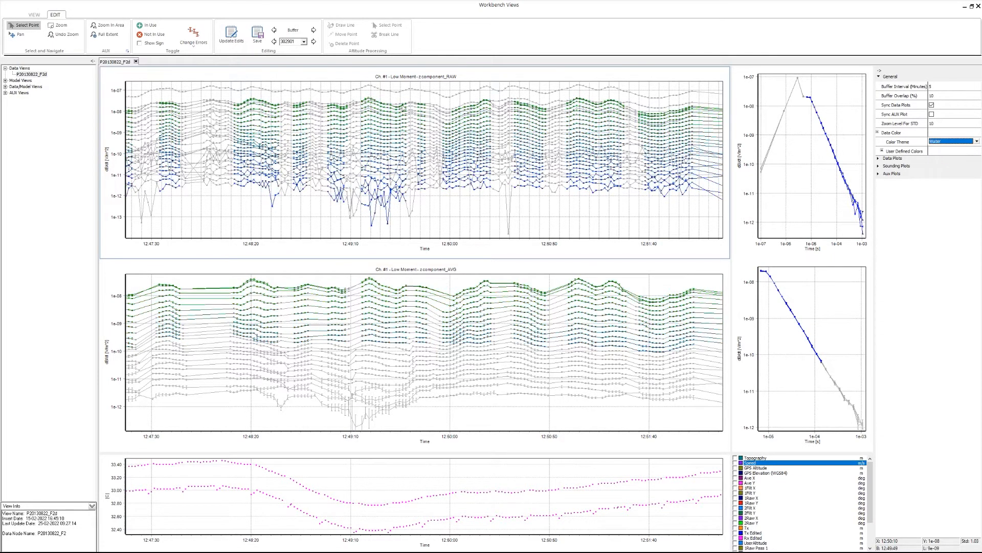
{"action": "left_click", "coordinate": [943, 143]}
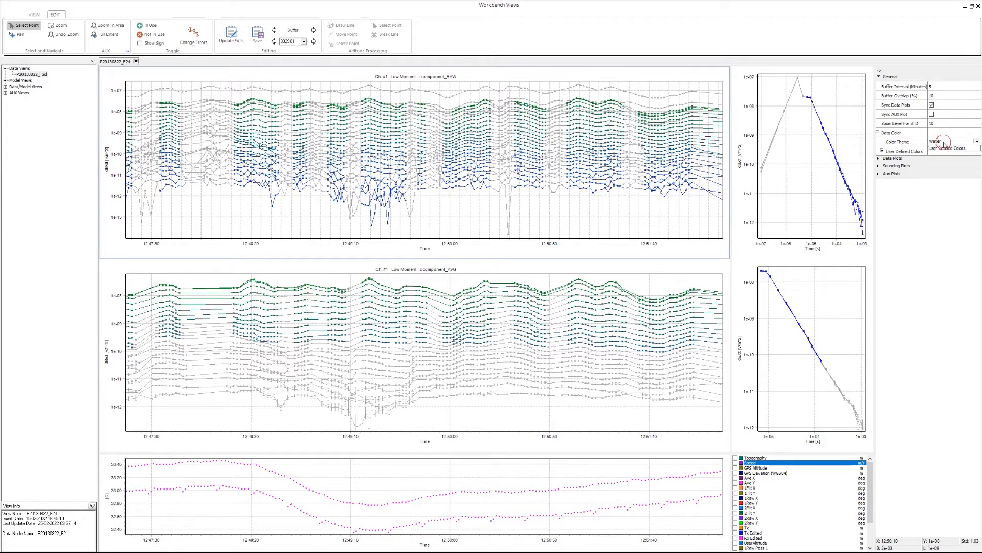
{"action": "left_click", "coordinate": [943, 153]}
- Examine the user defined gate colors and the color choices for Gate1 without changing any
{"action": "left_click", "coordinate": [882, 151]}
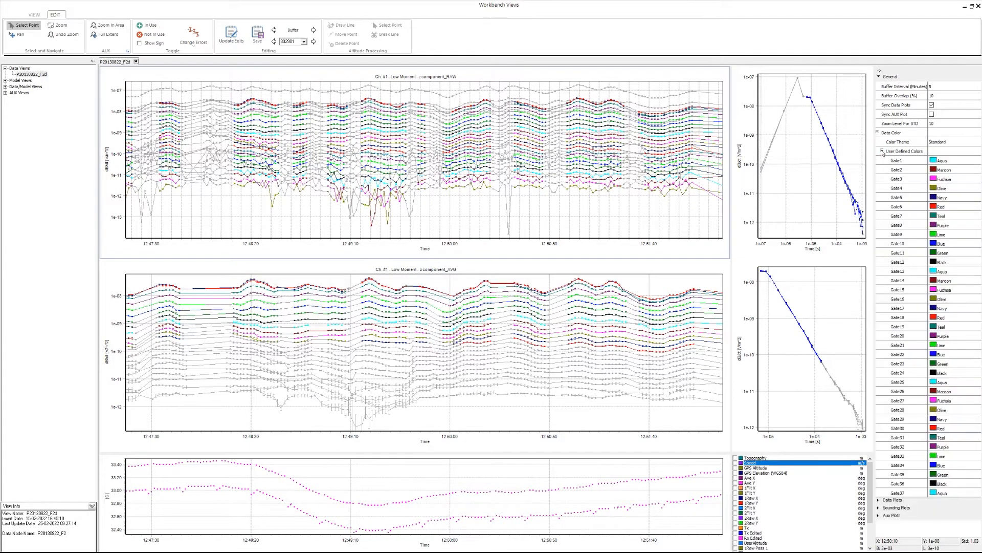
{"action": "left_click", "coordinate": [933, 160]}
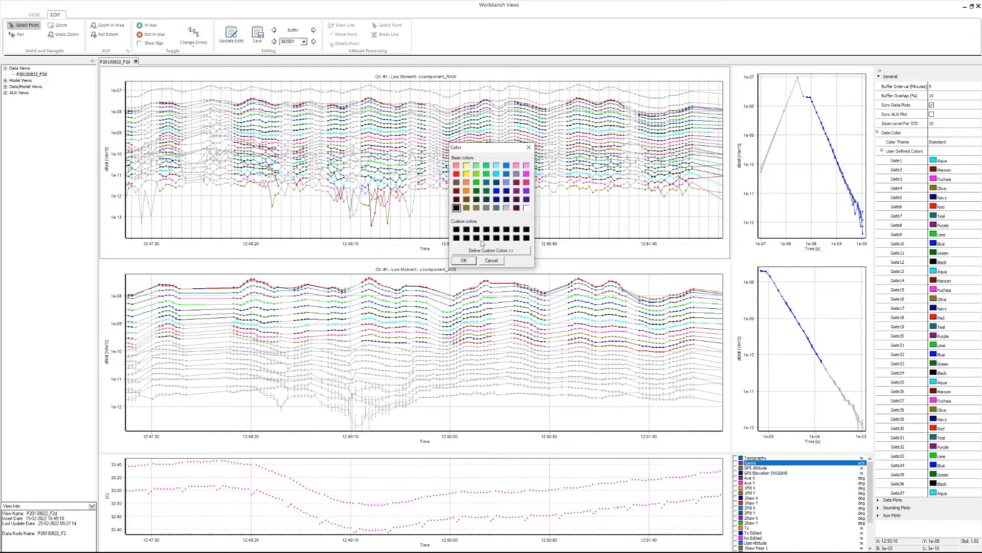
{"action": "left_click", "coordinate": [491, 260]}
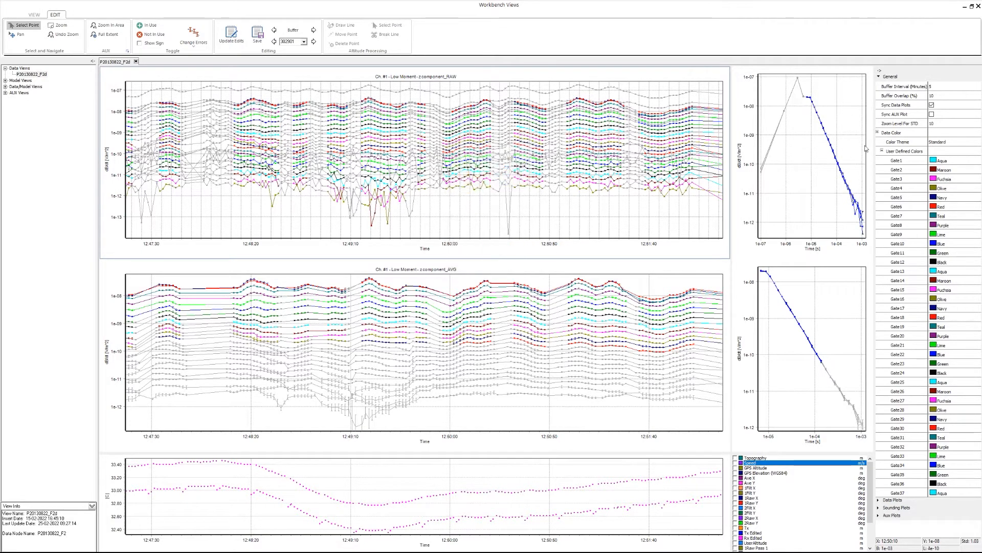
{"action": "left_click", "coordinate": [882, 151]}
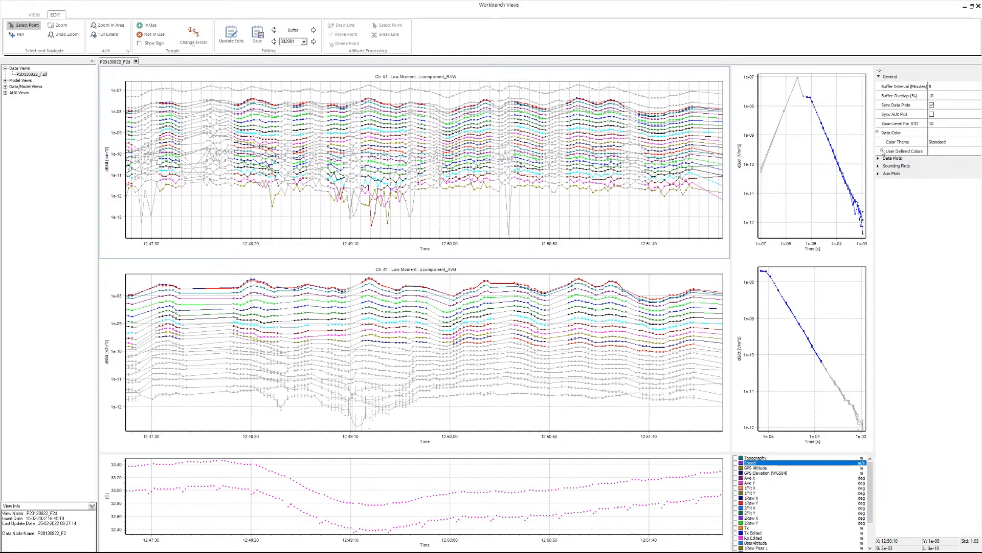
- Collapse the General settings and show Plot3 and Plot4 with the raw and averaged Ch. #2 High Moment data
{"action": "left_click", "coordinate": [880, 77]}
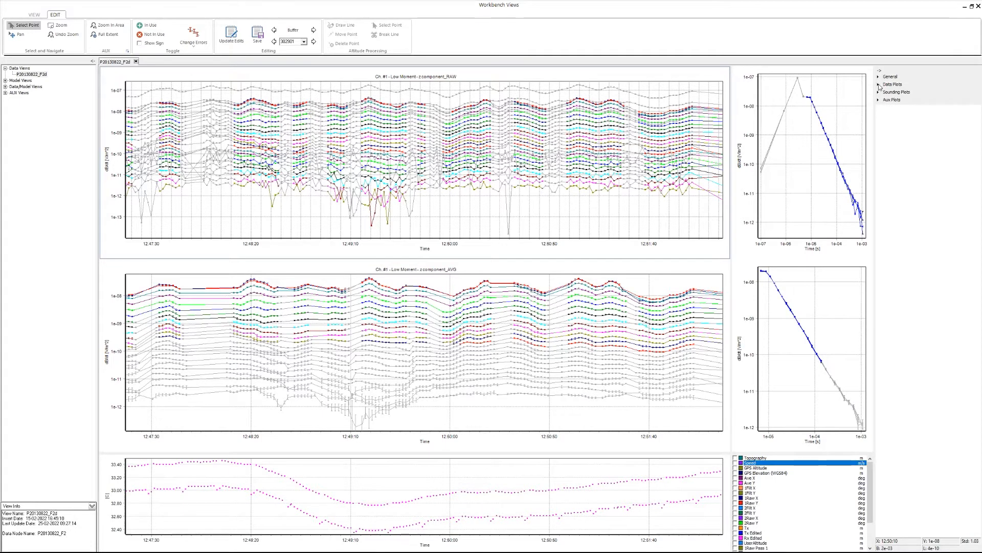
{"action": "left_click", "coordinate": [878, 85]}
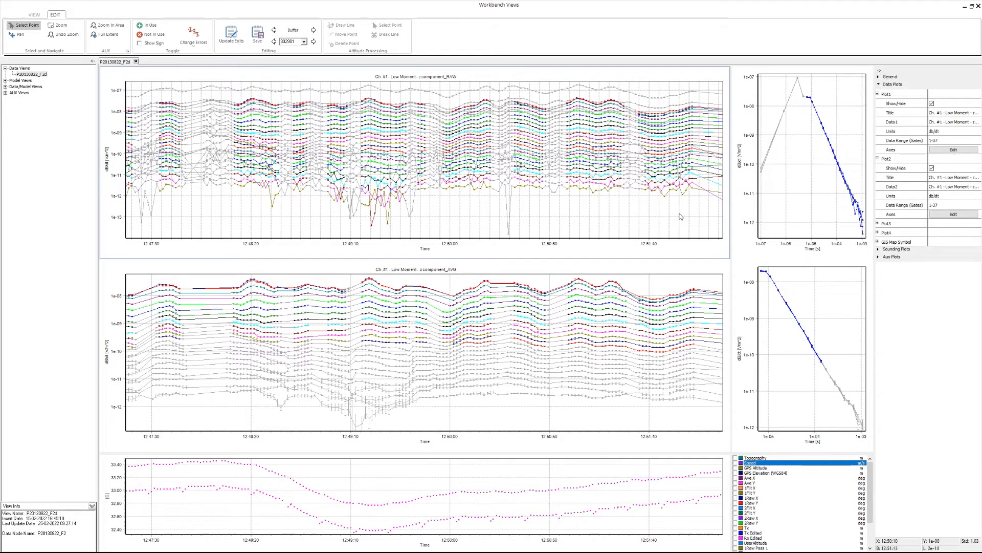
{"action": "left_click", "coordinate": [878, 224]}
{"action": "left_click", "coordinate": [932, 233]}
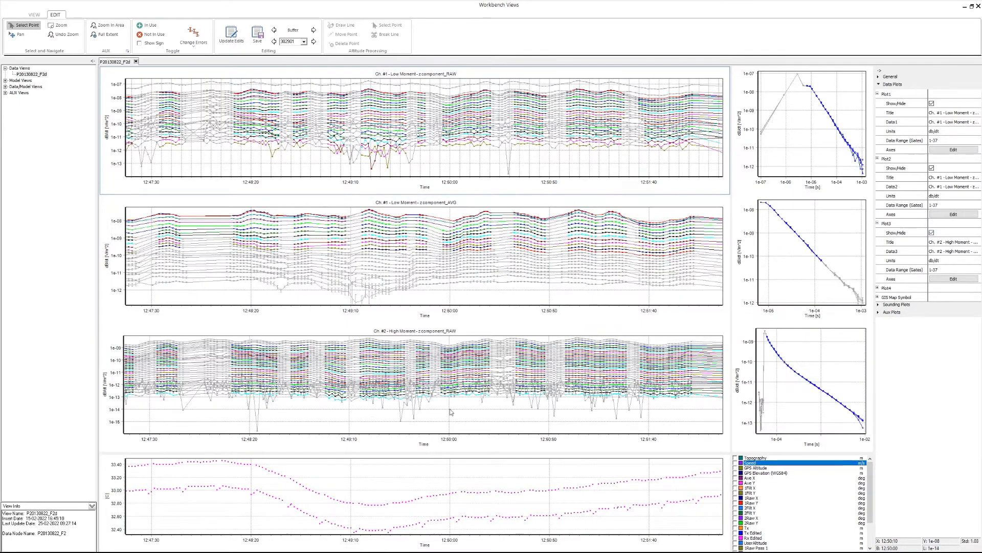
{"action": "left_click", "coordinate": [878, 288]}
{"action": "left_click", "coordinate": [931, 298]}
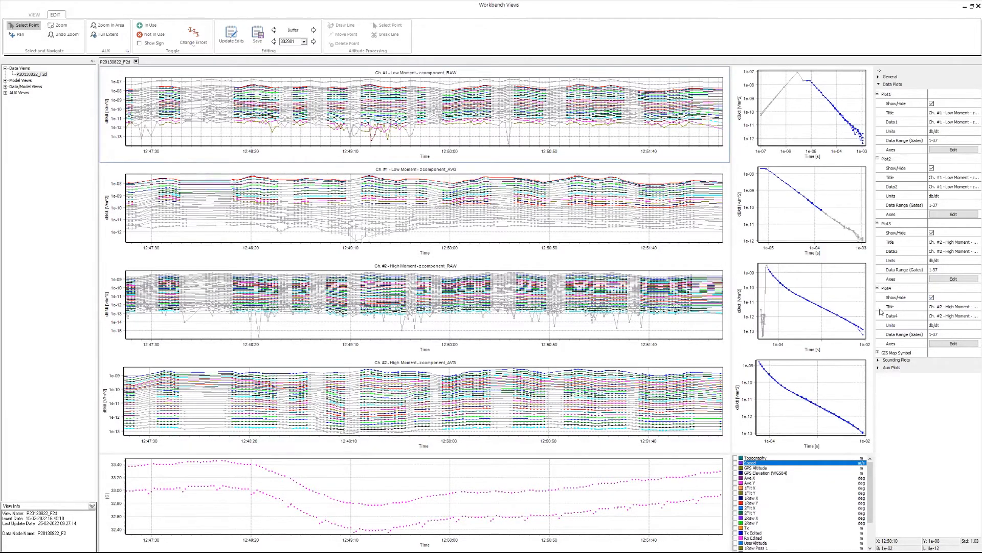
- Hide Plot4, Plot3 and Plot2, collapse the settings of Plot3 and Plot4, and show Plot2 again
{"action": "left_click", "coordinate": [931, 297]}
{"action": "left_click", "coordinate": [931, 233]}
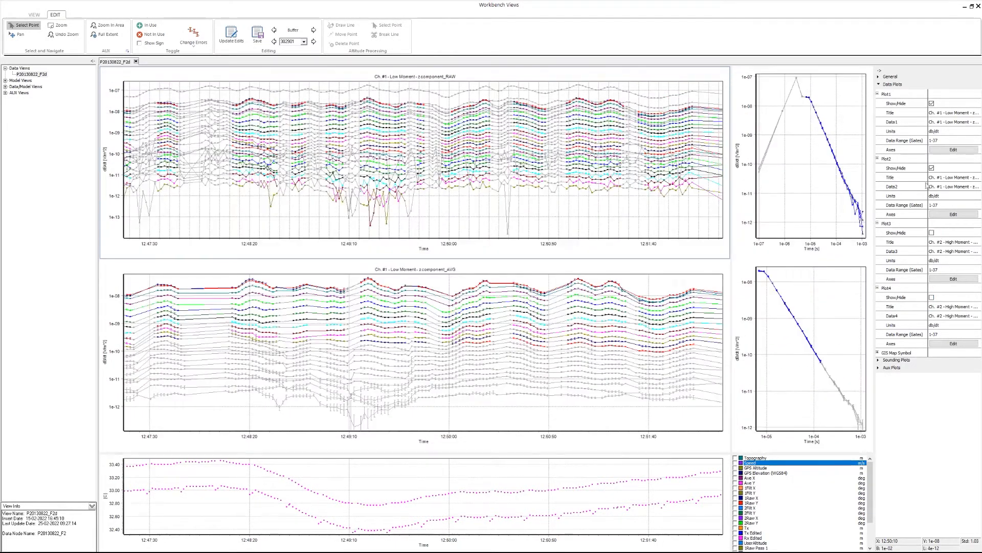
{"action": "left_click", "coordinate": [931, 168]}
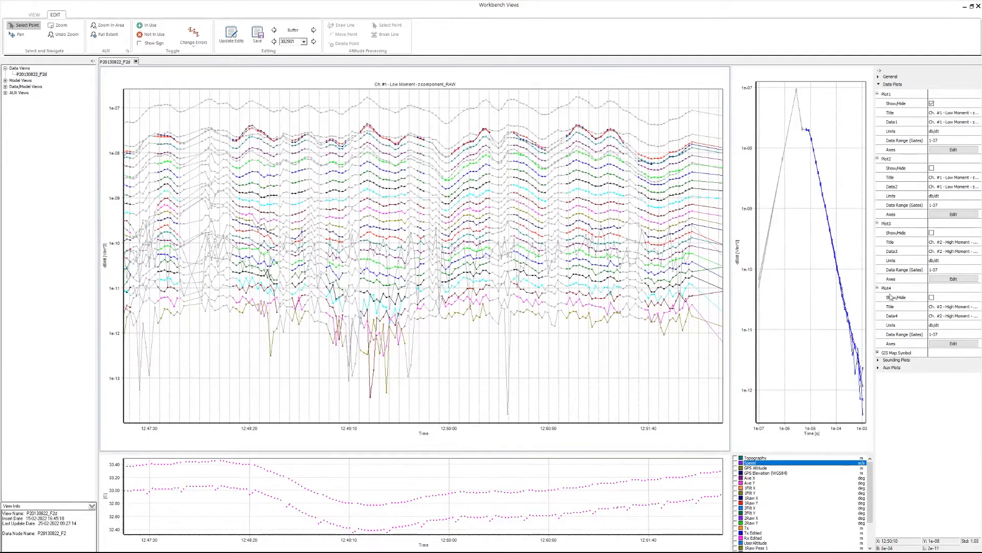
{"action": "left_click", "coordinate": [877, 287]}
{"action": "left_click", "coordinate": [877, 224]}
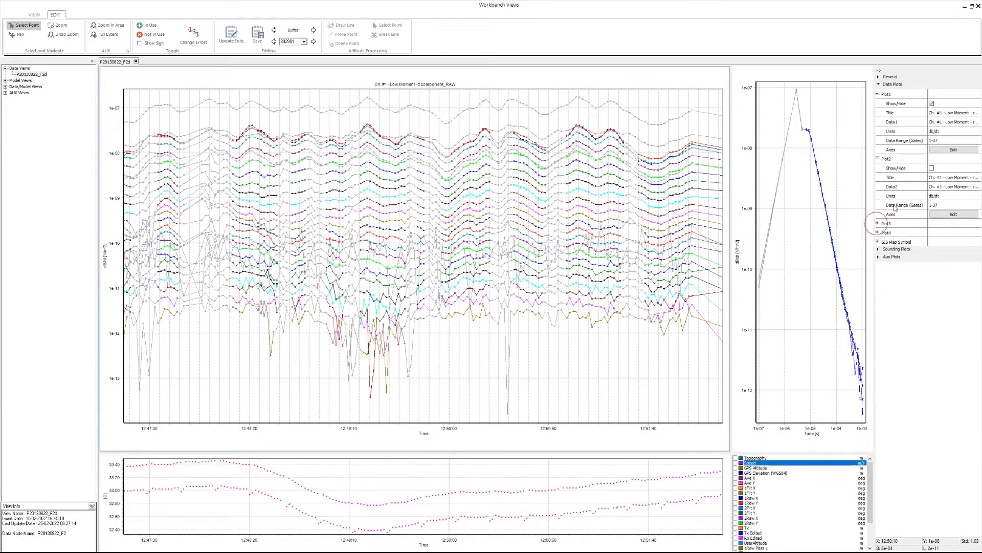
{"action": "left_click", "coordinate": [932, 169]}
- Set the data shown in Plot2 to the raw Ch. #2 High Moment z-component and select that plot
{"action": "left_click", "coordinate": [952, 190]}
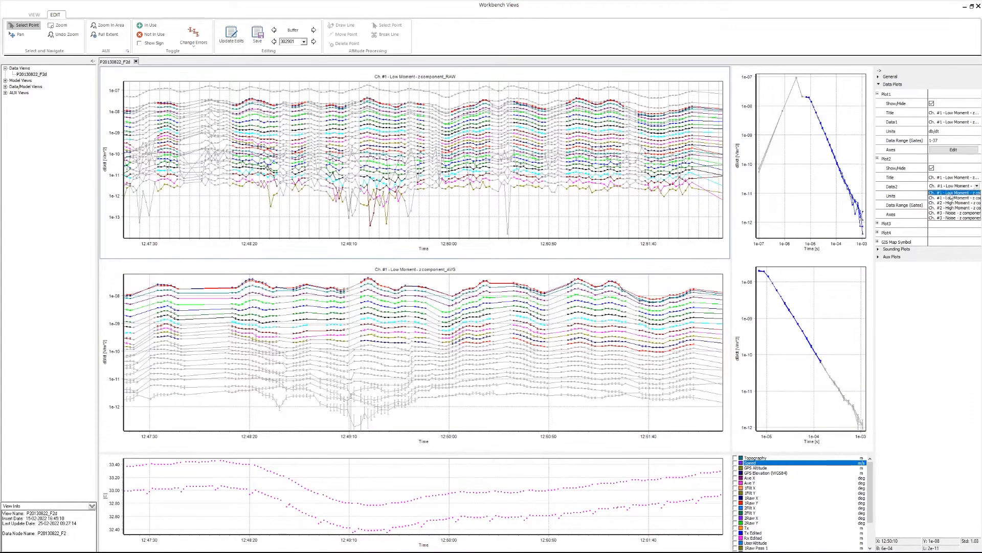
{"action": "left_click", "coordinate": [469, 75]}
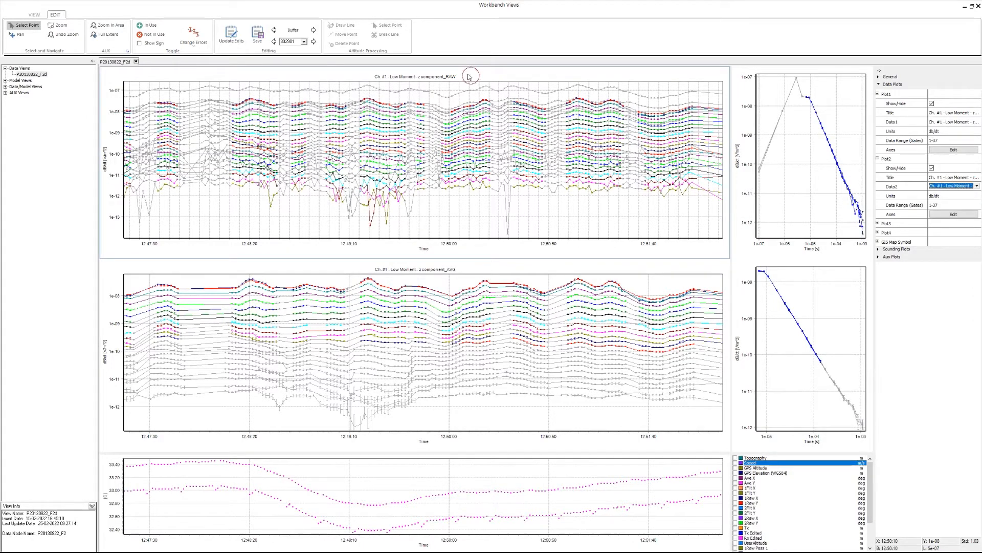
{"action": "left_click", "coordinate": [944, 185]}
{"action": "left_click", "coordinate": [955, 208]}
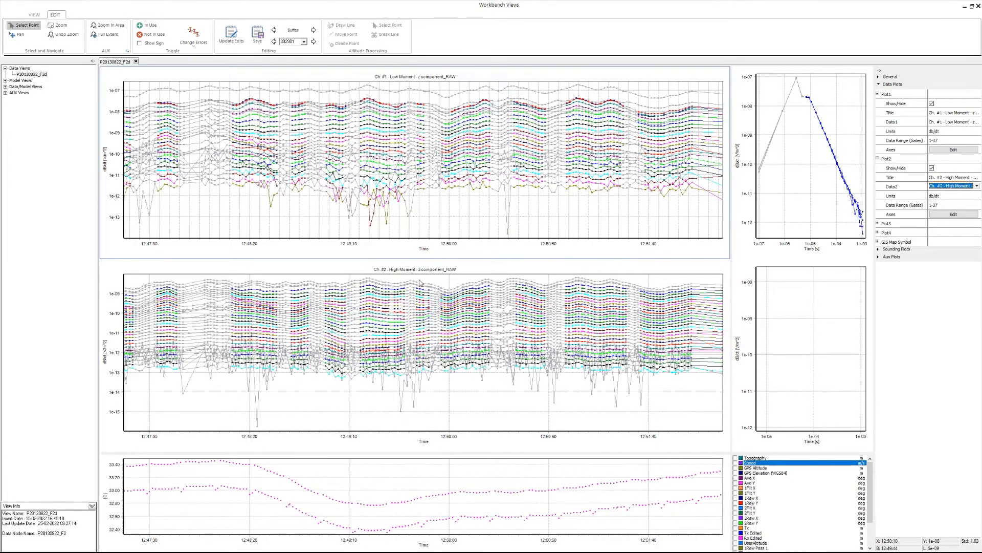
{"action": "left_click", "coordinate": [452, 286]}
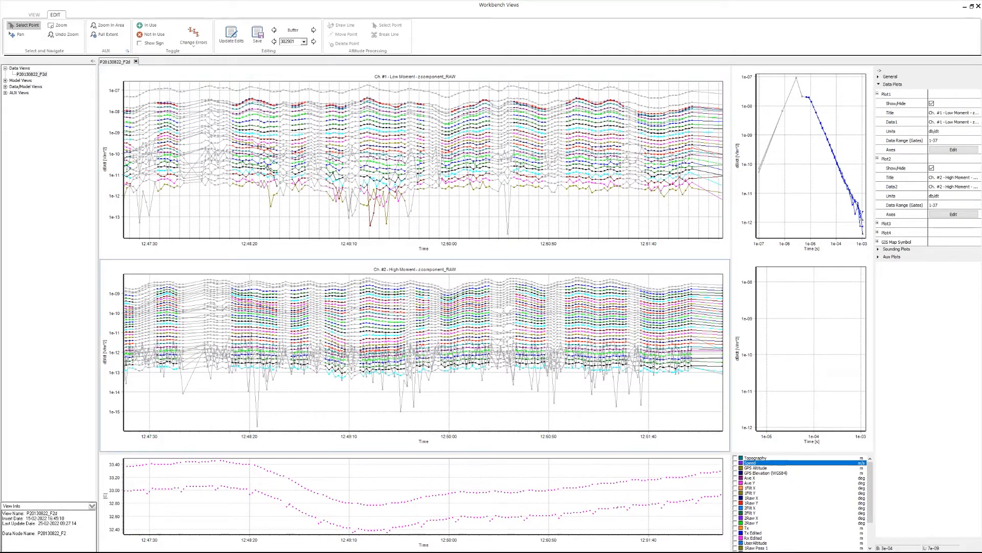
- Set the data shown in Plot2 to the averaged Ch. #1 Low Moment z-component
{"action": "left_click", "coordinate": [940, 185]}
{"action": "left_click", "coordinate": [945, 196]}
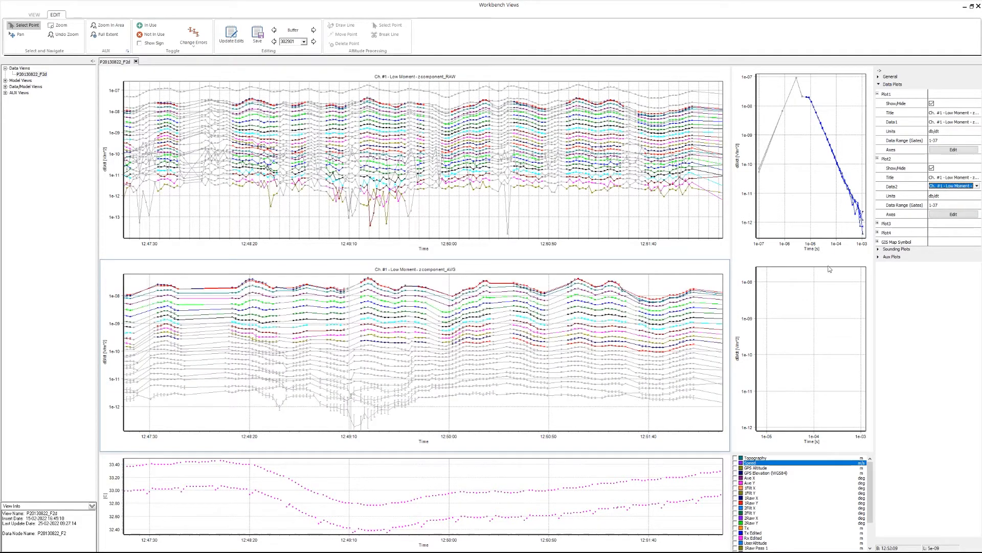
- Switch Plot2's units to ohmm and back to db/dt, and select Plot1
{"action": "left_click", "coordinate": [946, 197]}
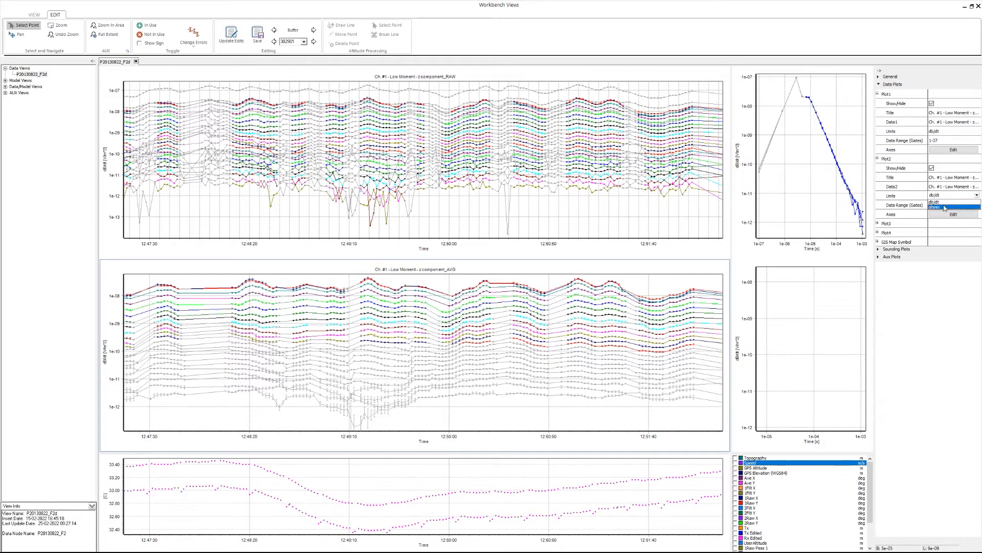
{"action": "left_click", "coordinate": [945, 207]}
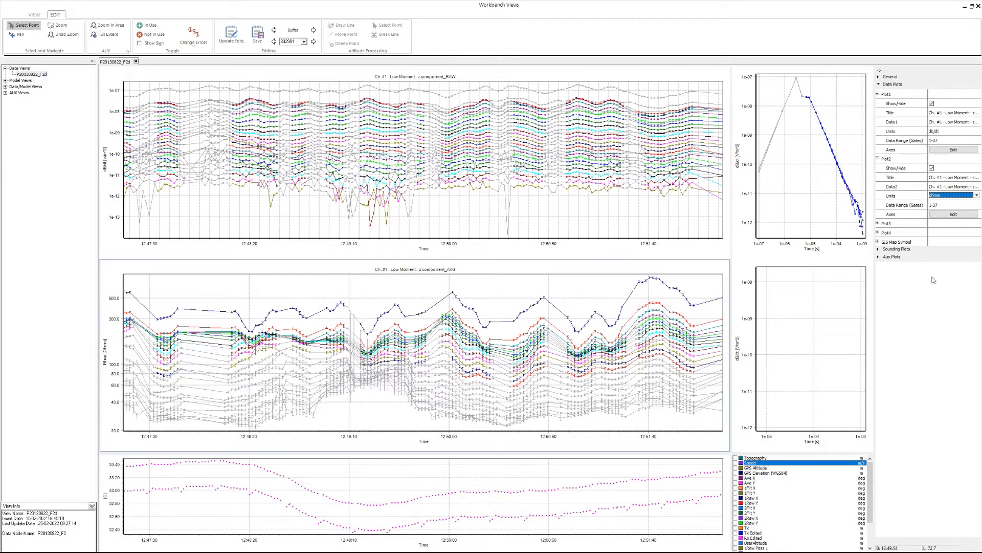
{"action": "left_click", "coordinate": [962, 195]}
{"action": "left_click", "coordinate": [954, 201]}
{"action": "left_click", "coordinate": [615, 79]}
- Limit Plot2's data range to gates 1-20
{"action": "left_click", "coordinate": [947, 204]}
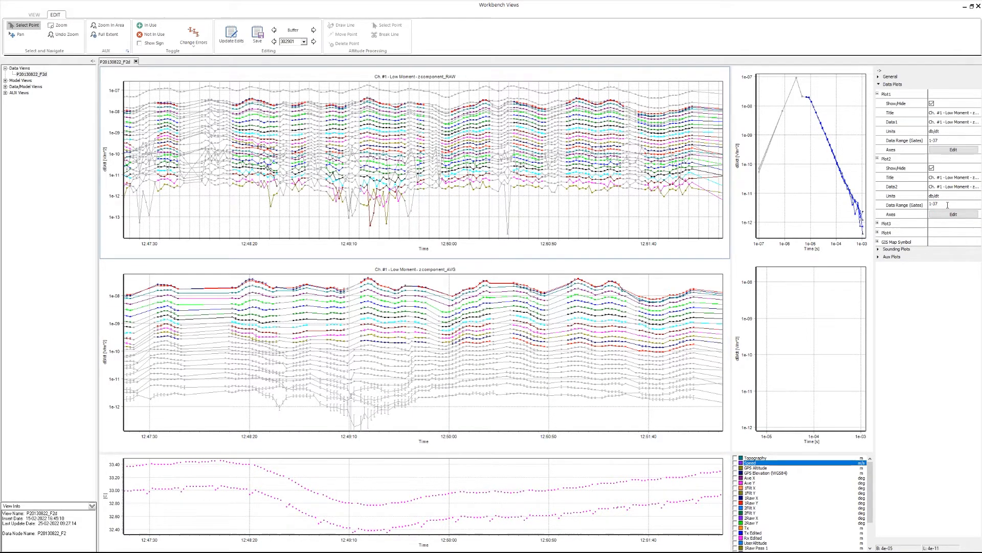
{"action": "type", "text": "20"}
{"action": "key", "text": "Return"}
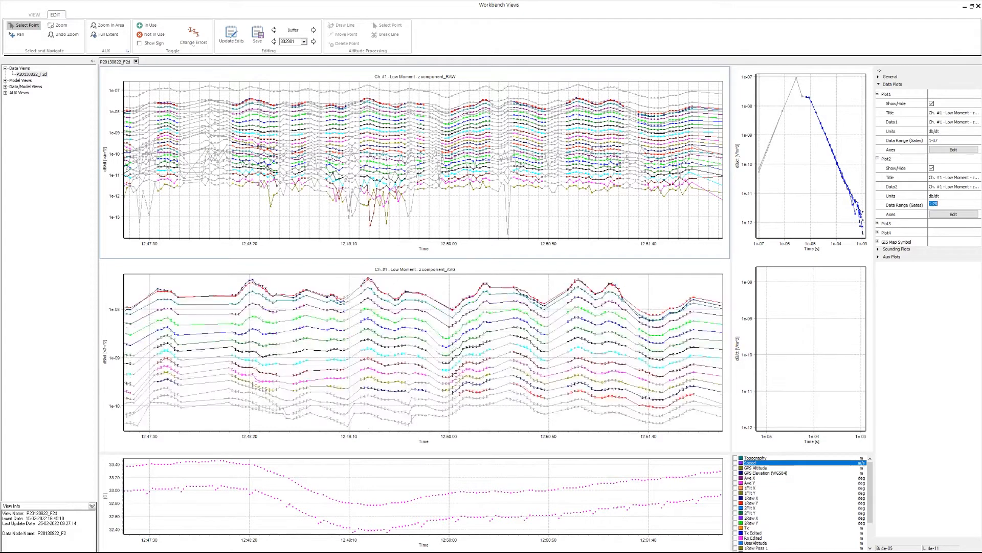
- Set Plot2's data range to gates 1-40 and select Plot1 again
{"action": "left_click", "coordinate": [434, 286]}
{"action": "left_click", "coordinate": [947, 205]}
{"action": "key", "text": "BackSpace"}
{"action": "key", "text": "BackSpace"}
{"action": "type", "text": "40"}
{"action": "key", "text": "Return"}
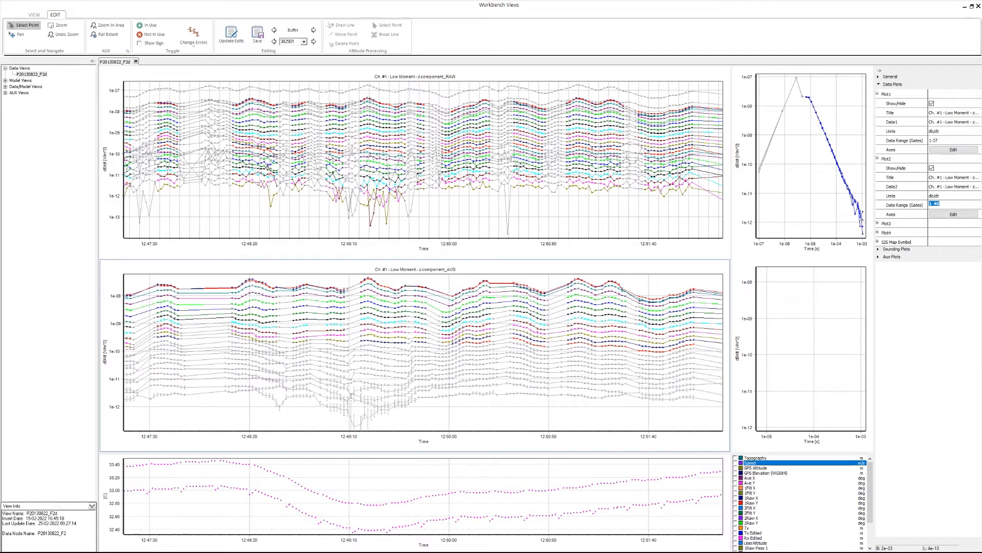
{"action": "left_click", "coordinate": [544, 91]}
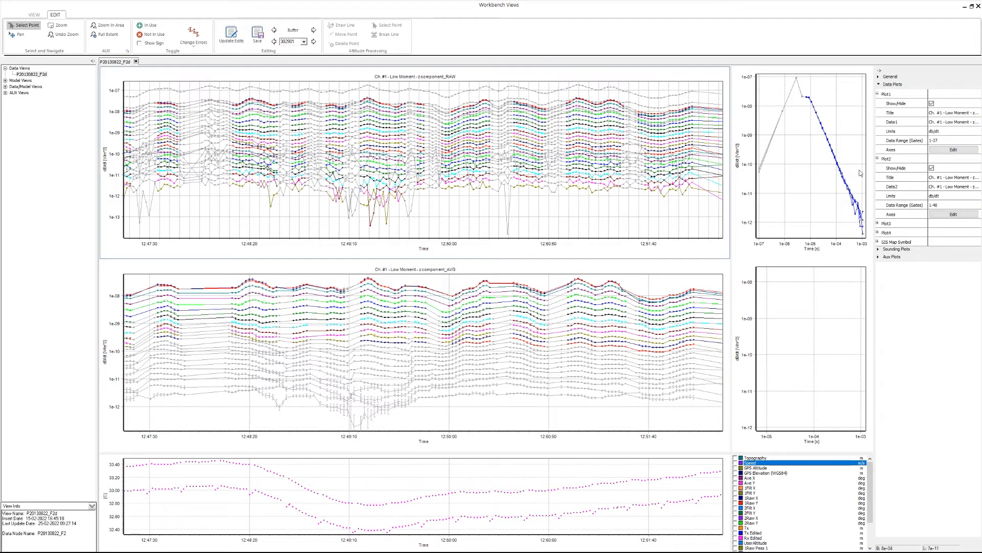
- Examine the axis, label and grid format settings of Plot2 and the axes options offered on Plot1, changing nothing
{"action": "left_click", "coordinate": [953, 215]}
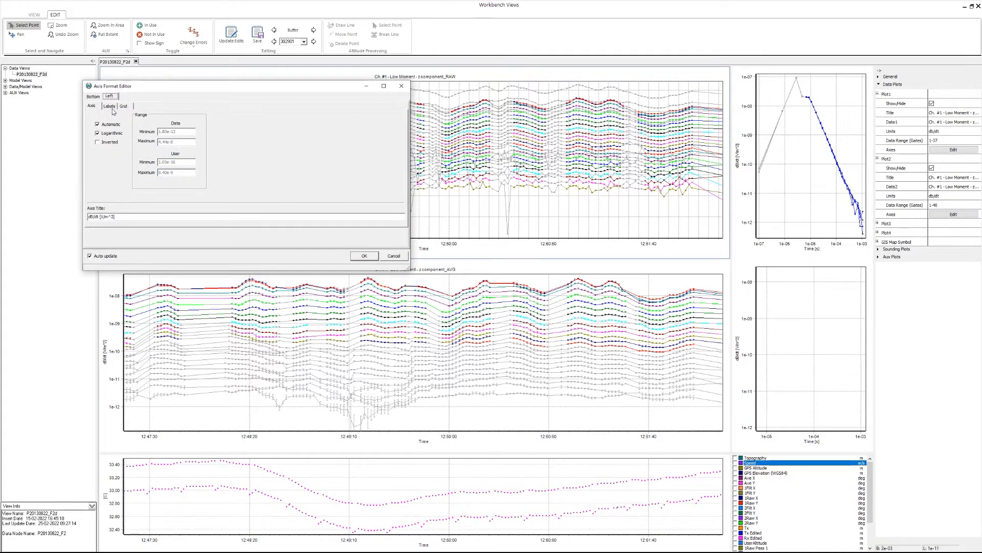
{"action": "left_click", "coordinate": [110, 106]}
{"action": "left_click", "coordinate": [124, 105]}
{"action": "left_click", "coordinate": [92, 96]}
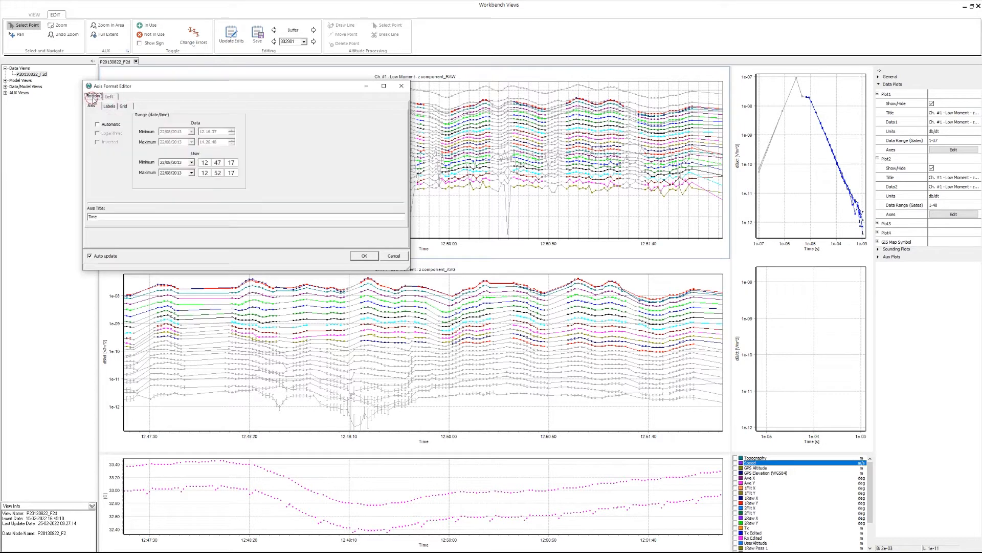
{"action": "left_click", "coordinate": [394, 257]}
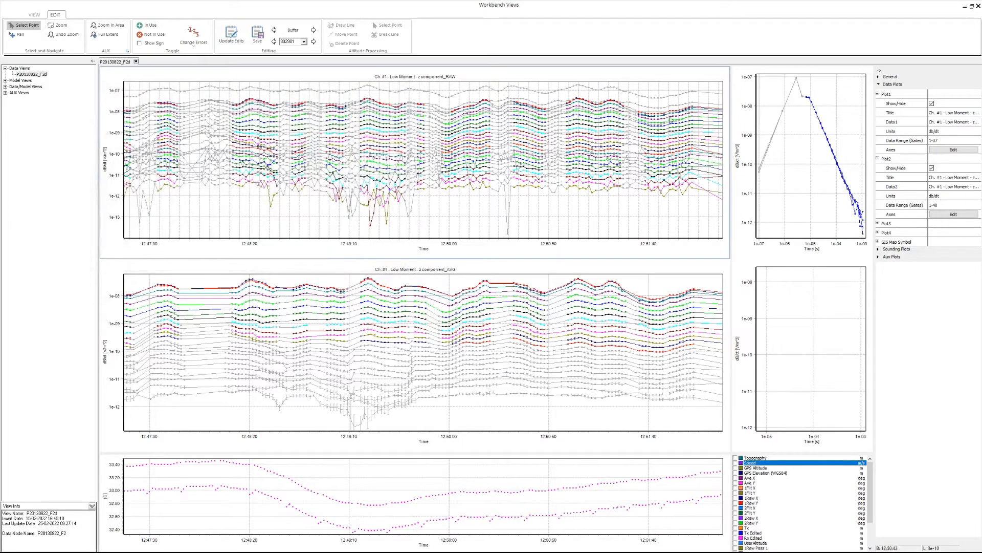
{"action": "right_click", "coordinate": [380, 134]}
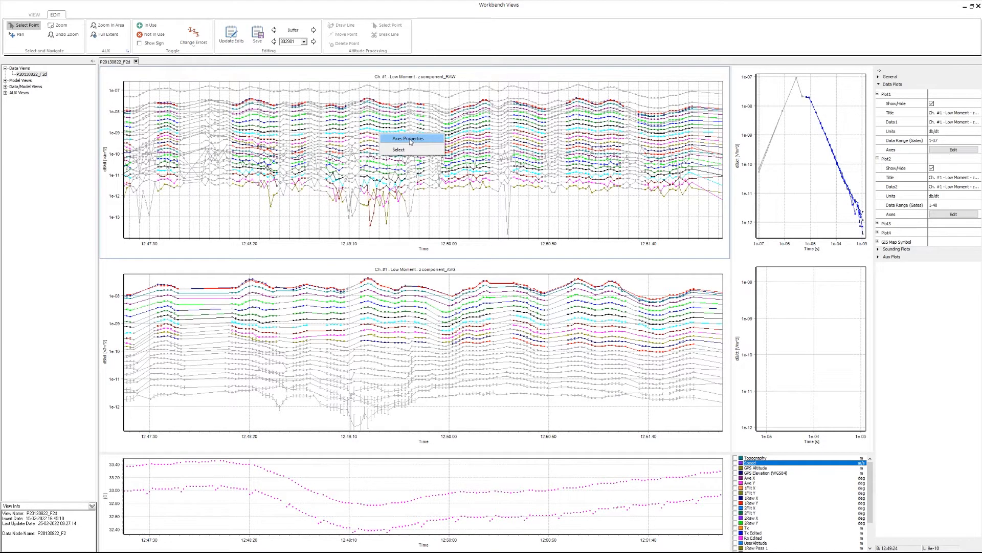
{"action": "left_click", "coordinate": [963, 375]}
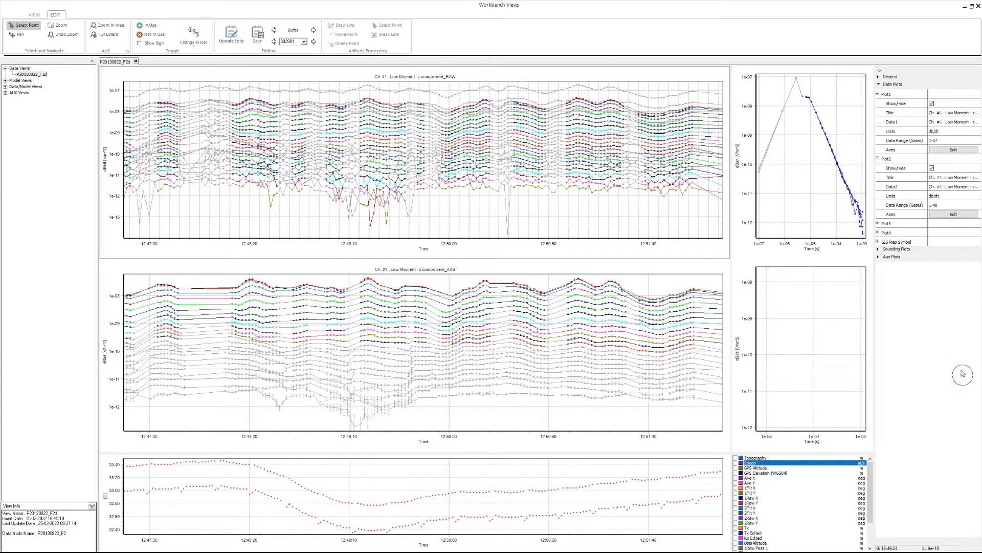
- Switch the unit of the Plot1 sounding to ohmm and back to db/dt, and check the sounding plot's axes option
{"action": "left_click", "coordinate": [878, 159]}
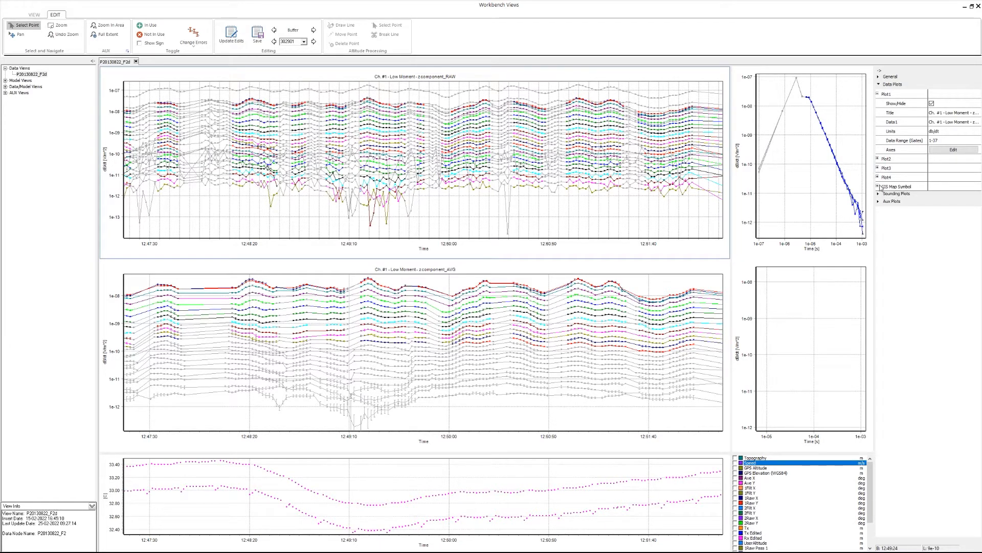
{"action": "left_click", "coordinate": [879, 195]}
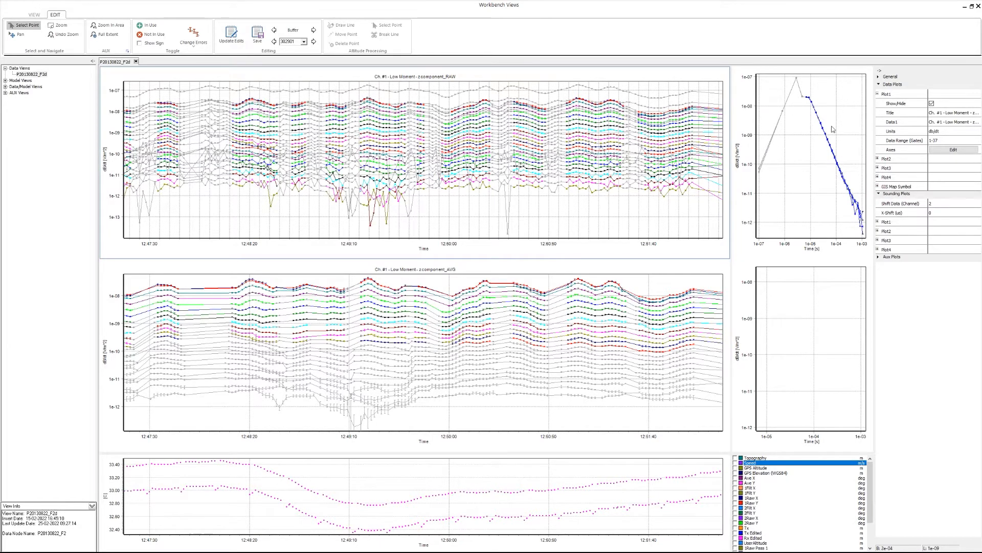
{"action": "left_click", "coordinate": [878, 222]}
{"action": "left_click", "coordinate": [941, 232]}
{"action": "left_click", "coordinate": [939, 242]}
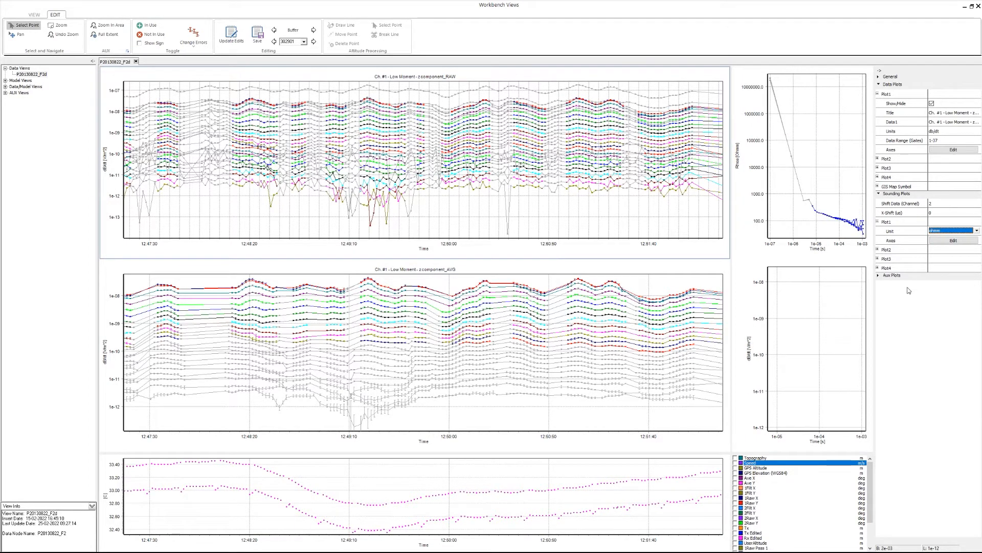
{"action": "left_click", "coordinate": [933, 229]}
{"action": "left_click", "coordinate": [937, 237]}
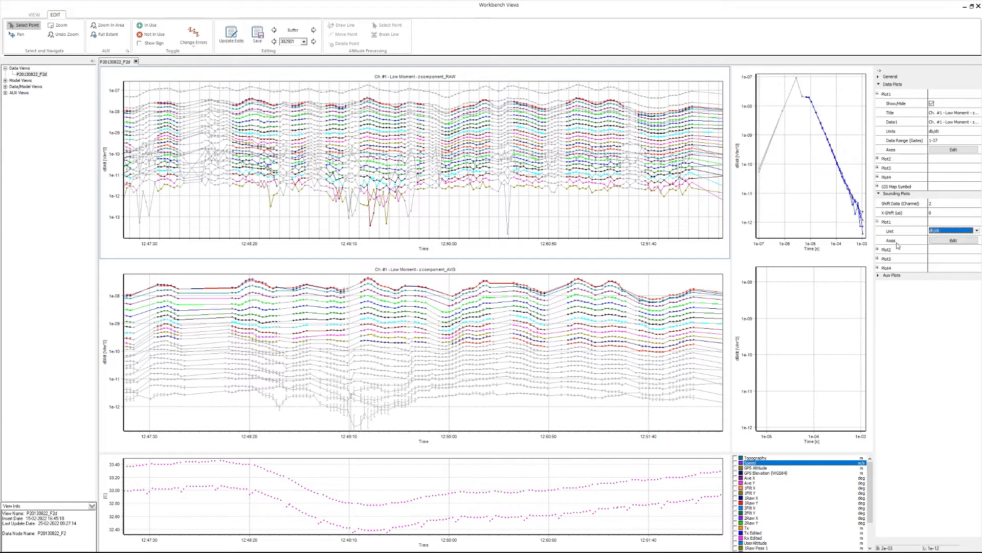
{"action": "left_click", "coordinate": [880, 194]}
{"action": "right_click", "coordinate": [785, 159]}
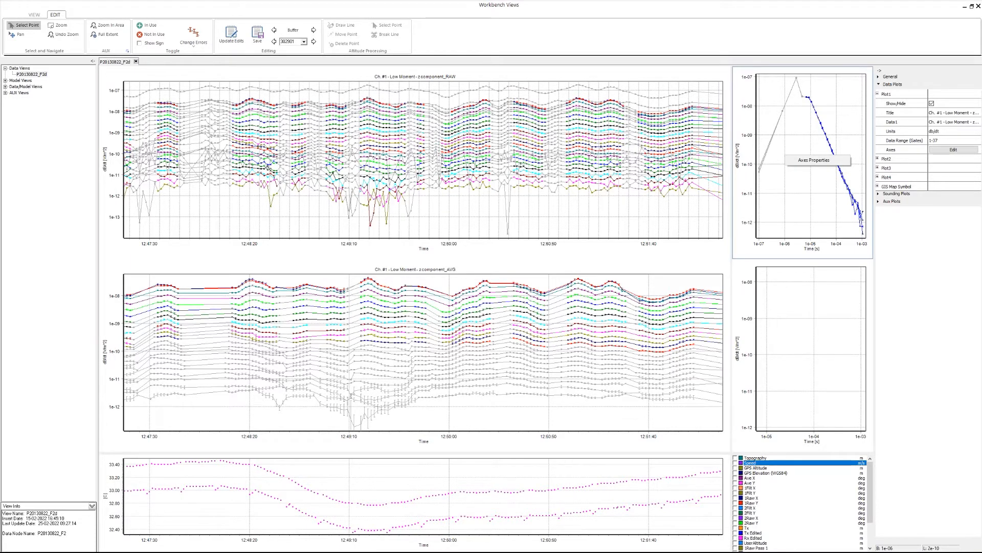
{"action": "left_click", "coordinate": [912, 262]}
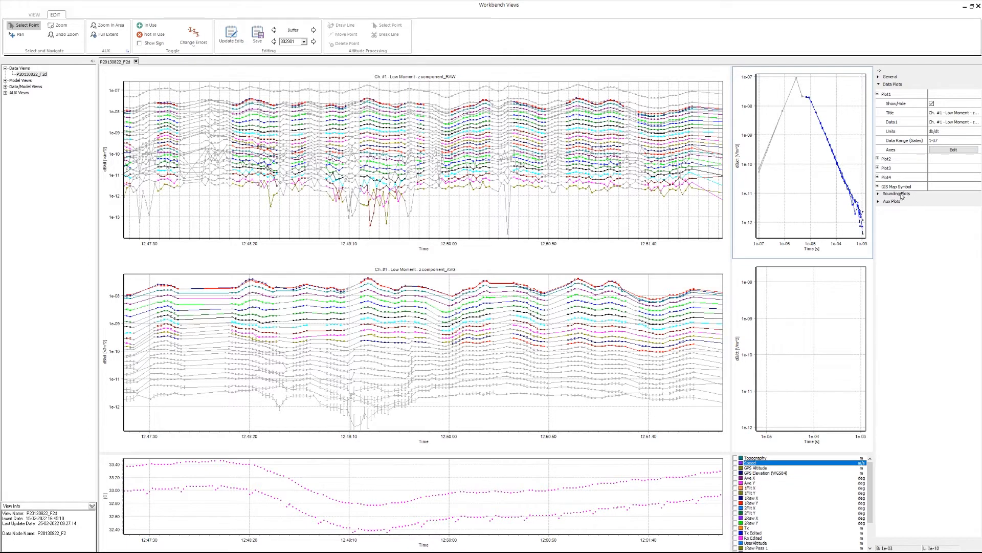
- Expand the Aux Plots settings and toggle the Tilt data off and back on
{"action": "left_click", "coordinate": [877, 202]}
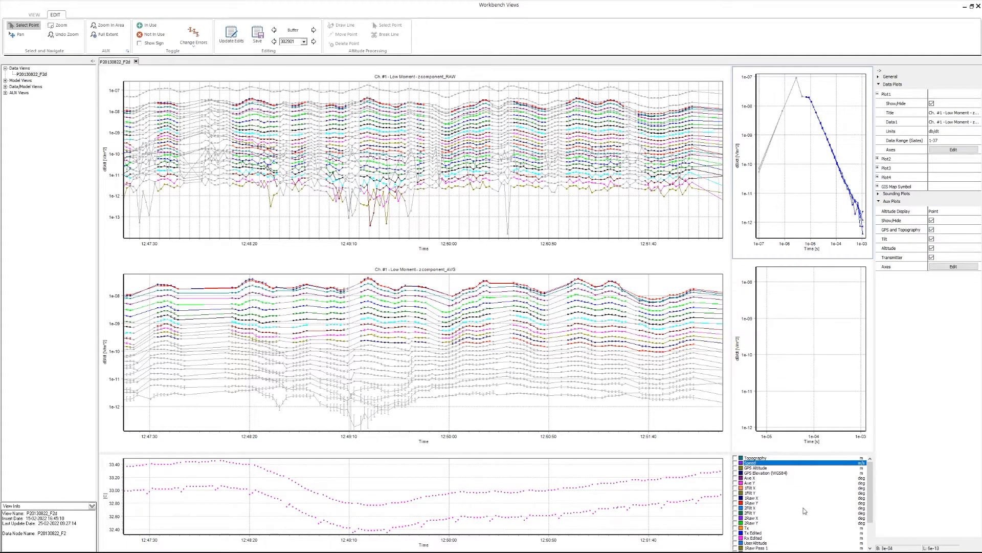
{"action": "left_click", "coordinate": [932, 239]}
{"action": "left_click", "coordinate": [933, 239]}
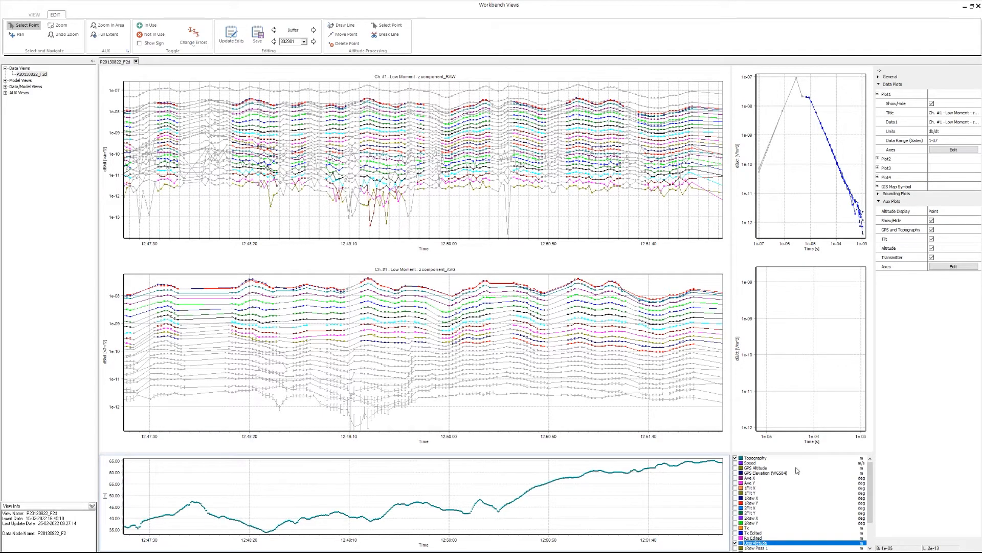
- Replace Topography with GPS Altitude in the auxiliary plot and select the UserAltitude series for editing
{"action": "scroll", "coordinate": [864, 491], "scroll_direction": "down", "scroll_amount": 2}
{"action": "left_click", "coordinate": [863, 474]}
{"action": "left_click", "coordinate": [863, 492]}
{"action": "scroll", "coordinate": [865, 493], "scroll_direction": "up", "scroll_amount": 2}
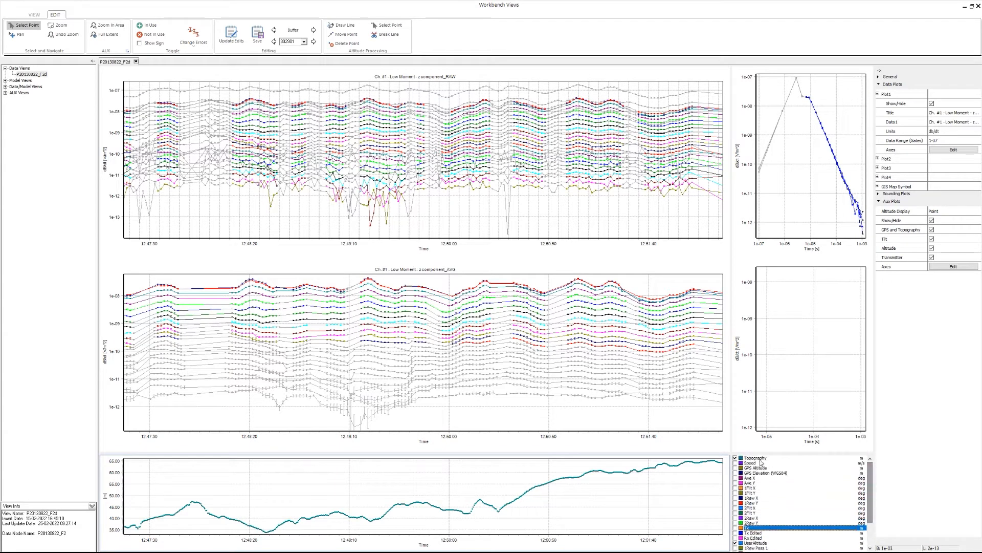
{"action": "left_click", "coordinate": [759, 462]}
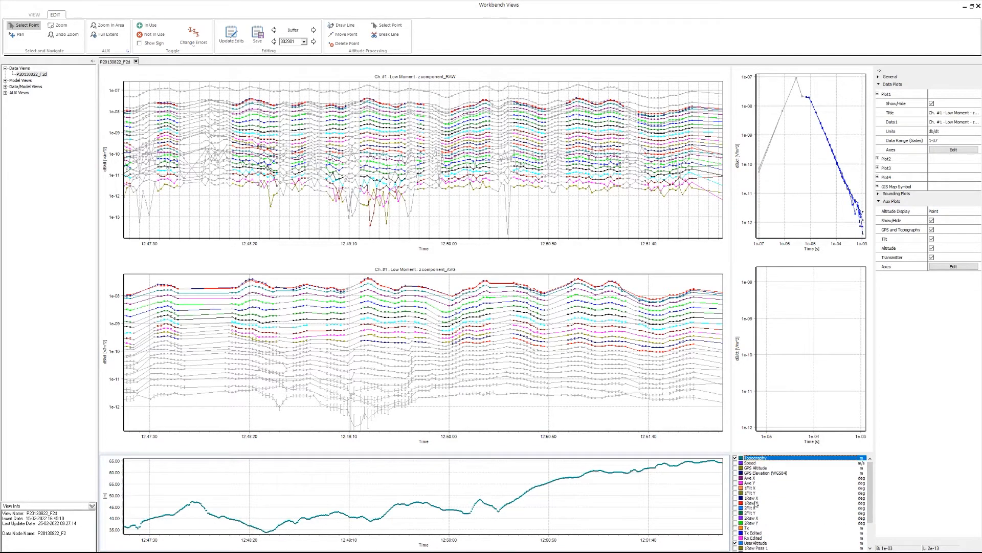
{"action": "left_click", "coordinate": [735, 468]}
{"action": "left_click", "coordinate": [735, 458]}
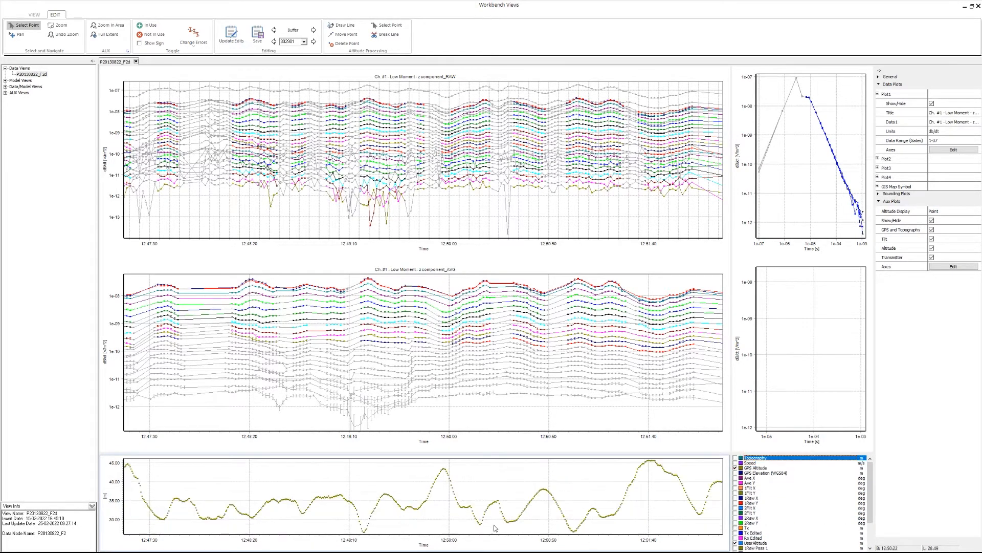
{"action": "left_click", "coordinate": [757, 542]}
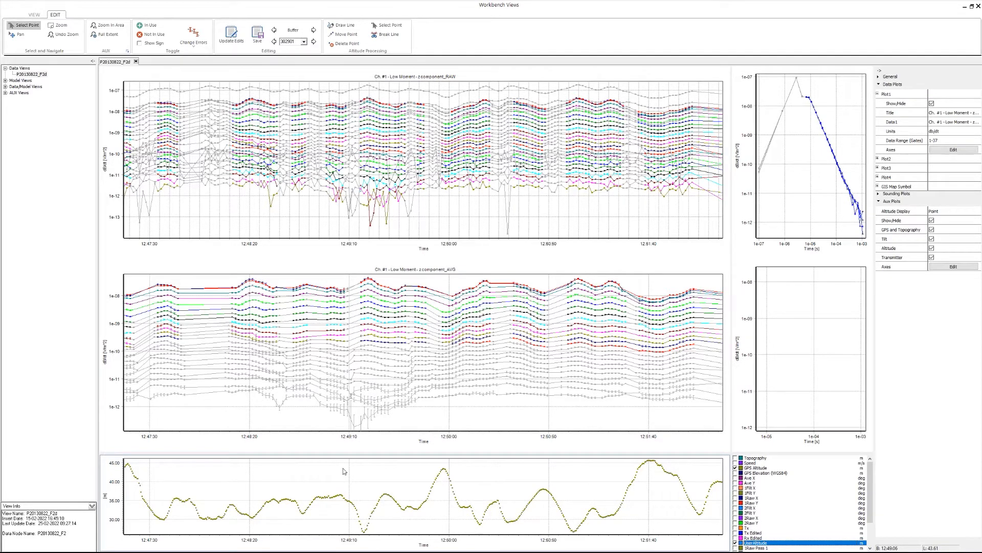
- Advance the auxiliary plot one buffer and draw a short user altitude line at the dip near 12:56:20
{"action": "left_click", "coordinate": [313, 31]}
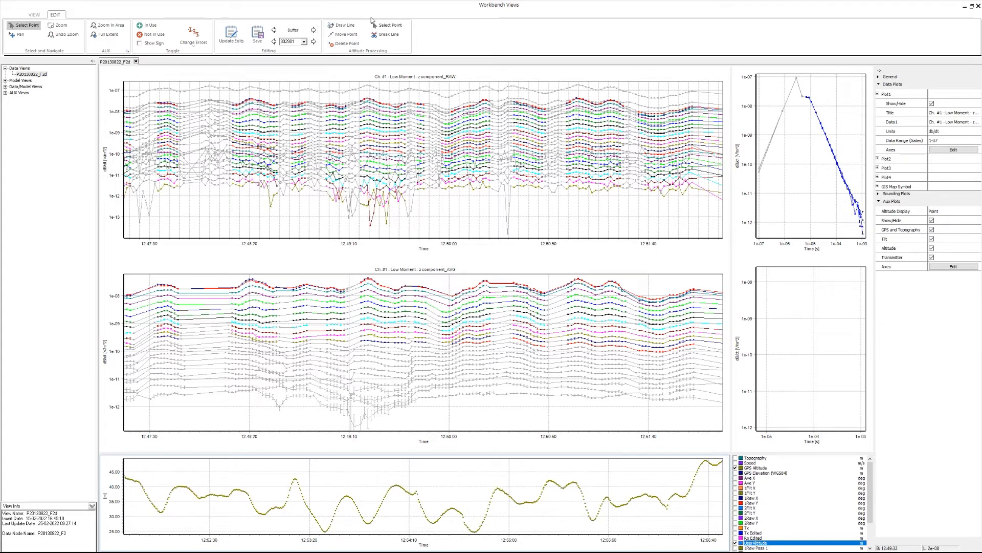
{"action": "left_click", "coordinate": [343, 27]}
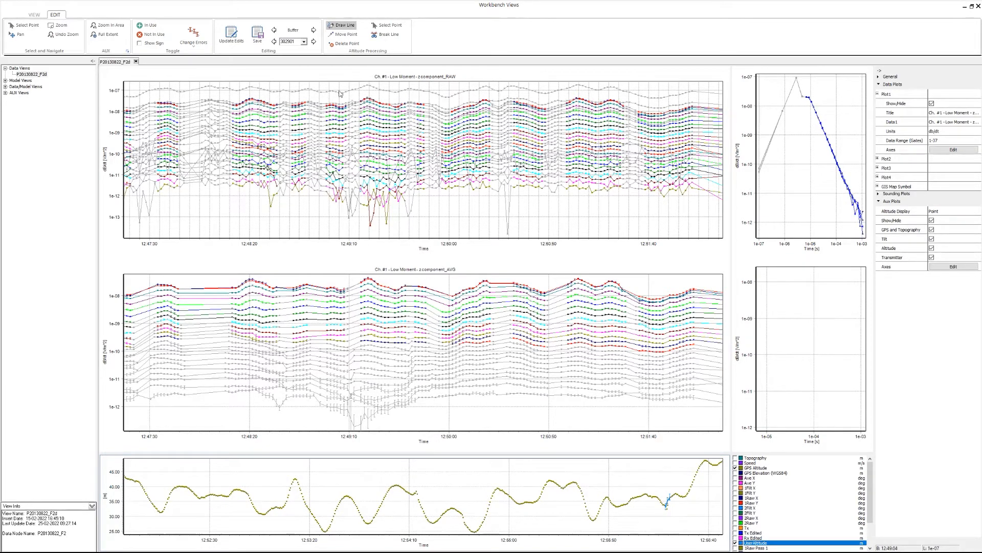
- Open the data/model view P20130822_F2_I02, saving the pending data changes, and enlarge its model section plot
{"action": "left_click", "coordinate": [25, 87]}
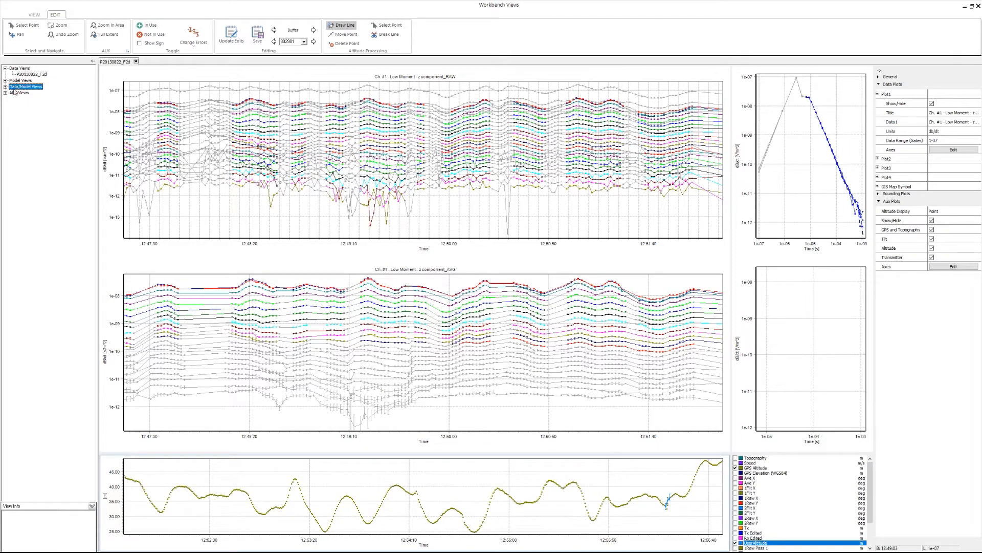
{"action": "left_click", "coordinate": [5, 88]}
{"action": "left_click", "coordinate": [28, 92]}
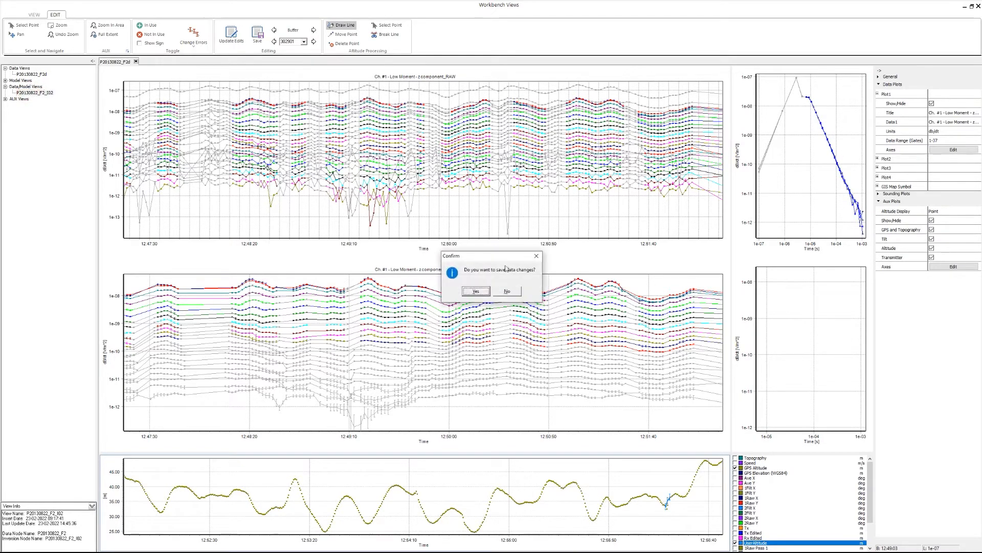
{"action": "left_click", "coordinate": [486, 293]}
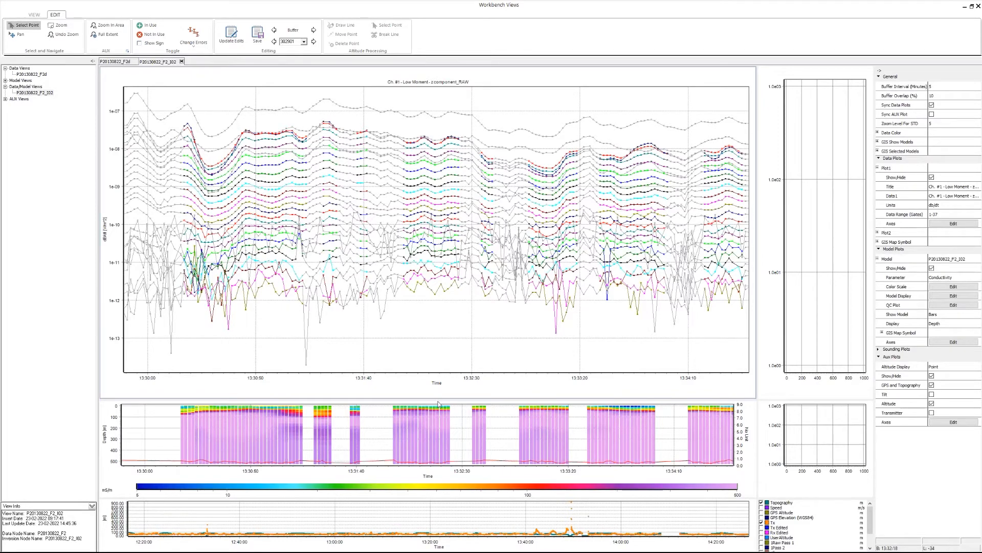
{"action": "left_click_drag", "start_coordinate": [440, 401], "coordinate": [454, 295]}
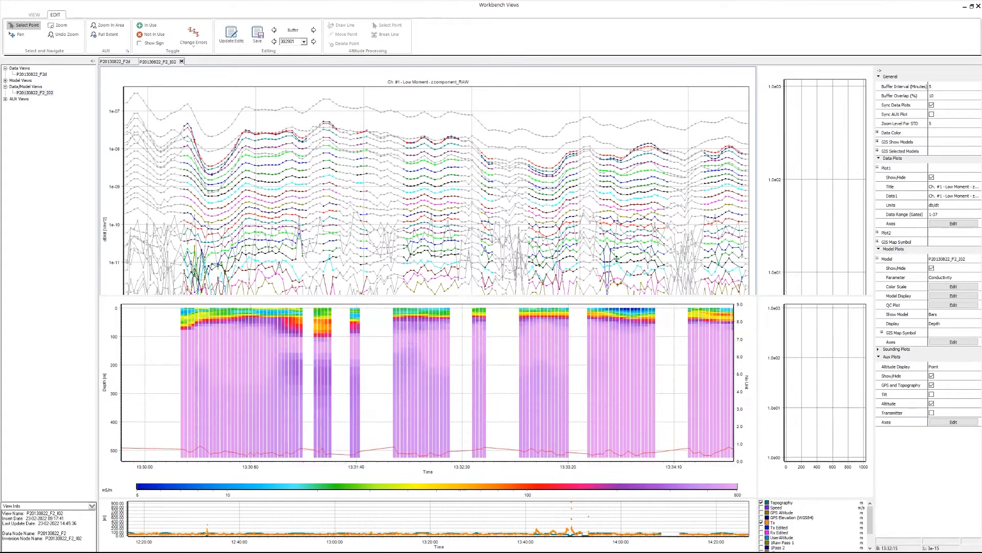
- Show Plot2 in the data/model view, hide it again and collapse its settings
{"action": "left_click", "coordinate": [878, 232]}
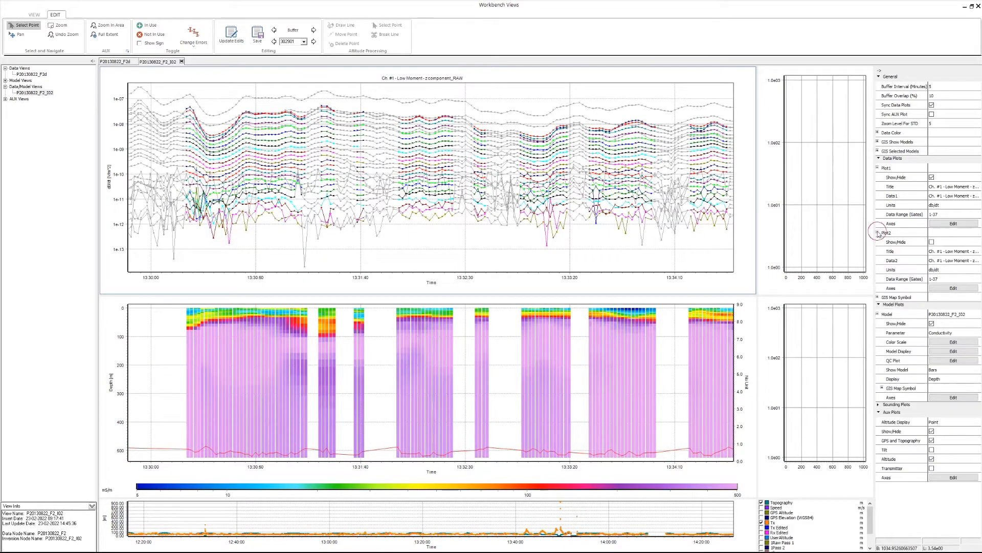
{"action": "left_click", "coordinate": [932, 241]}
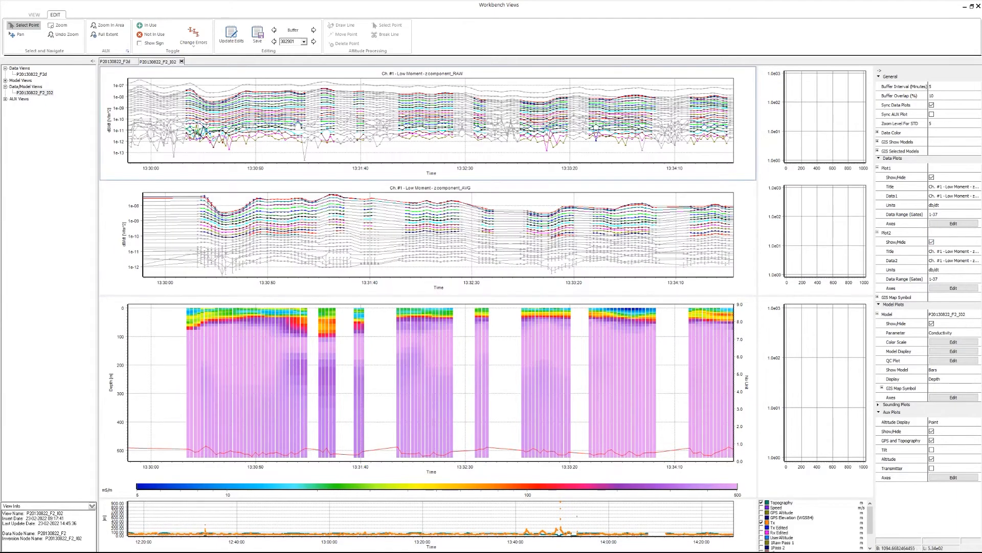
{"action": "left_click", "coordinate": [931, 241]}
{"action": "left_click", "coordinate": [878, 233]}
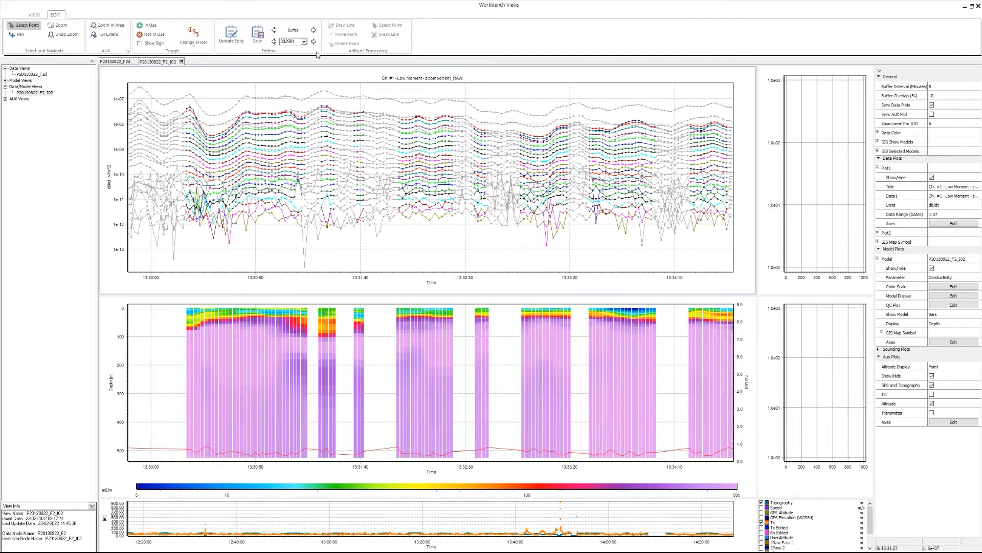
- Step the data and model section forward through the buffers to about 13:43 to 13:48
{"action": "left_click", "coordinate": [314, 29]}
{"action": "left_click", "coordinate": [314, 30]}
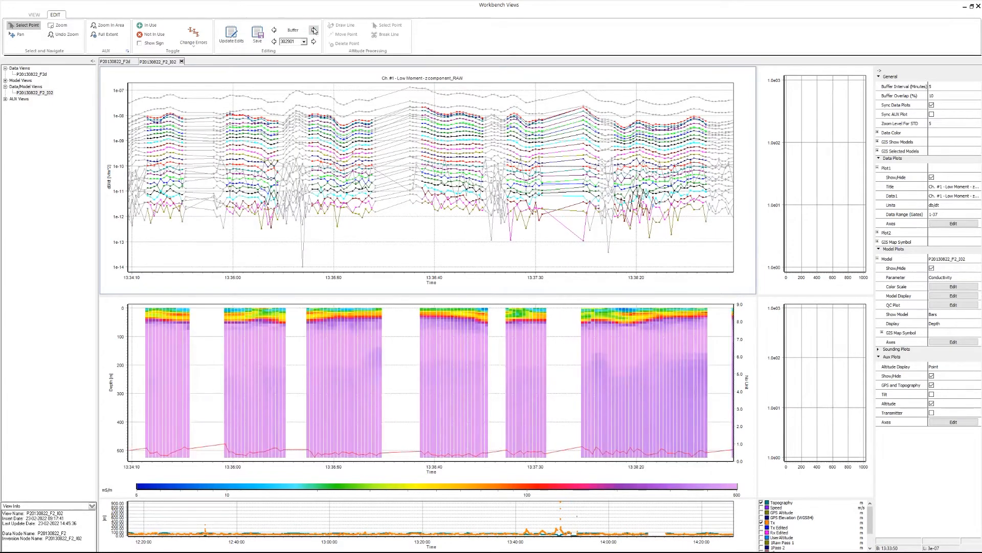
{"action": "left_click", "coordinate": [313, 30]}
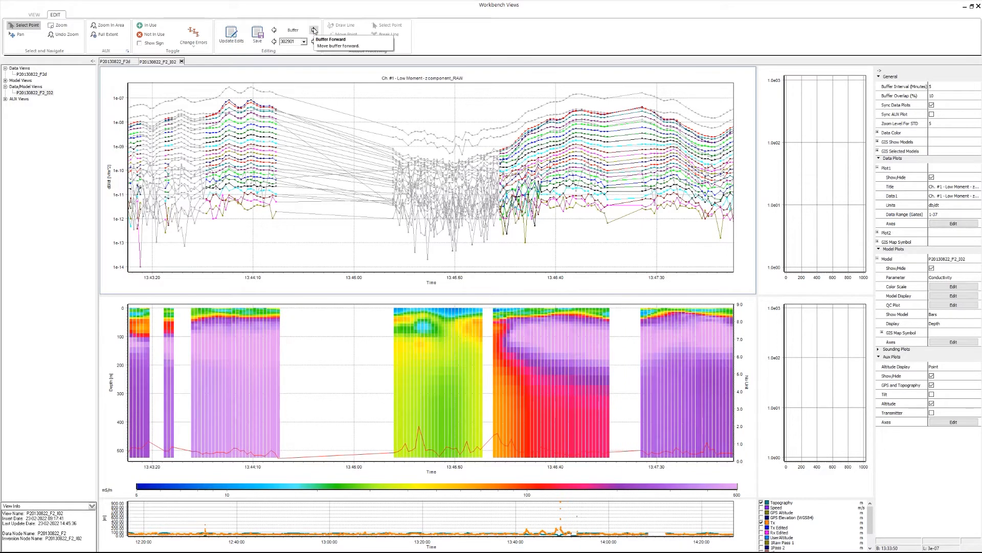
- Set the model section's parameter to Resistivity
{"action": "left_click", "coordinate": [525, 337]}
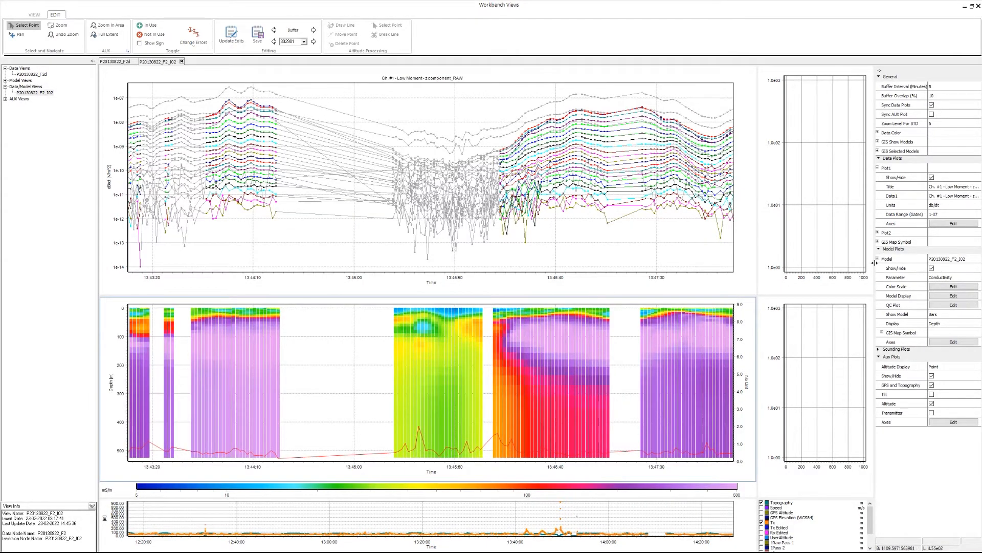
{"action": "left_click", "coordinate": [941, 278]}
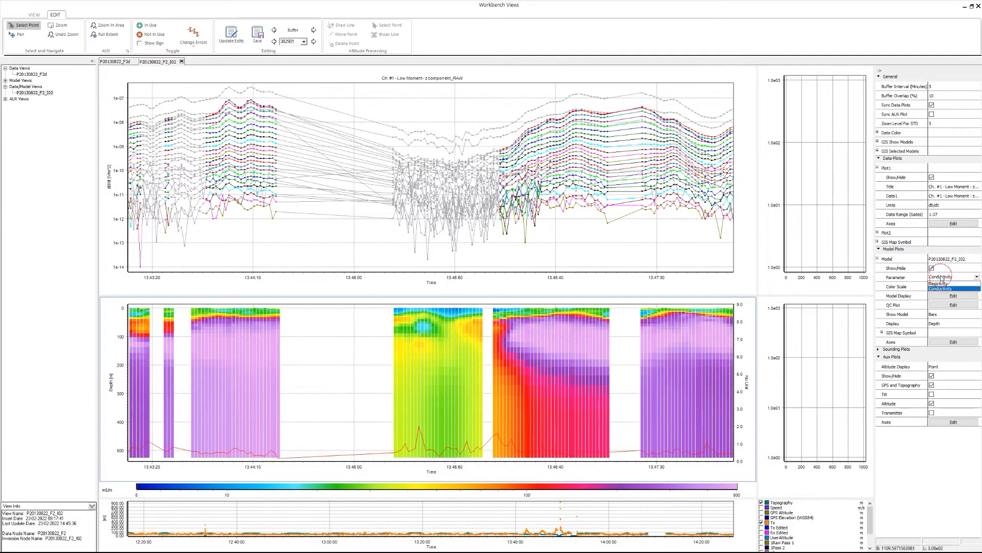
{"action": "left_click", "coordinate": [943, 284]}
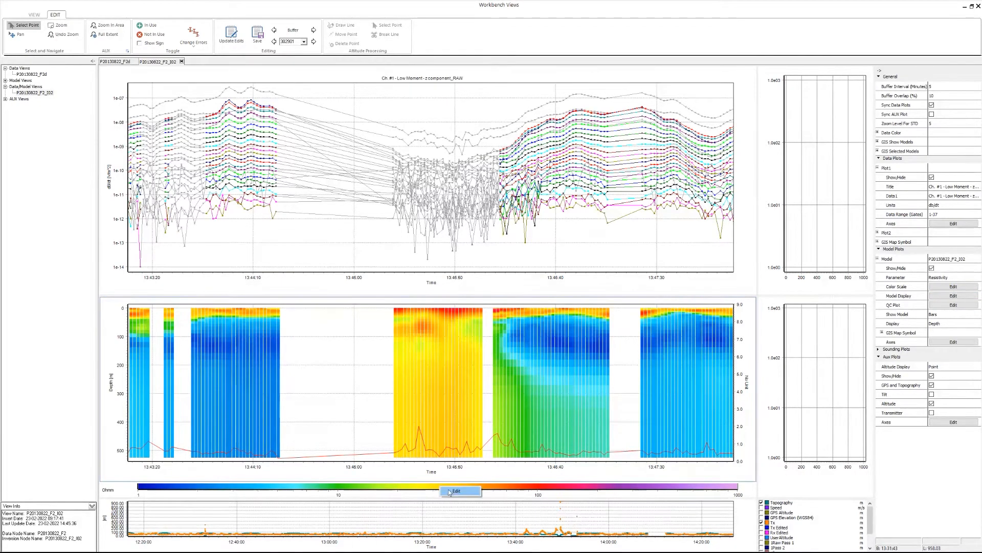
- Review the resistivity color scale and its data mapping in the Color Scale Wizard, leaving them without changes
{"action": "double_click", "coordinate": [441, 490]}
{"action": "left_click_drag", "start_coordinate": [113, 5], "coordinate": [151, 35]}
{"action": "left_click", "coordinate": [183, 54]}
{"action": "left_click", "coordinate": [630, 405]}
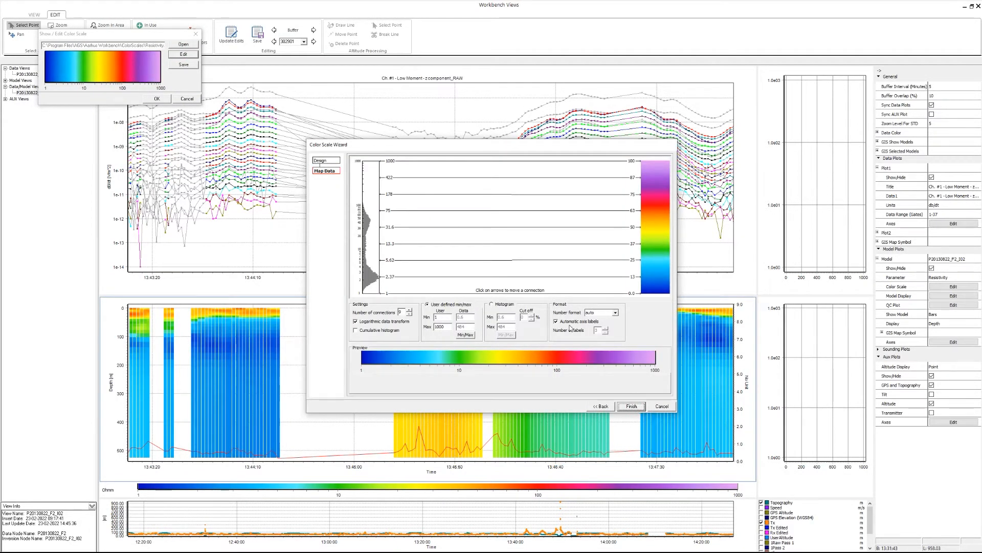
{"action": "left_click", "coordinate": [663, 406]}
{"action": "left_click", "coordinate": [187, 98]}
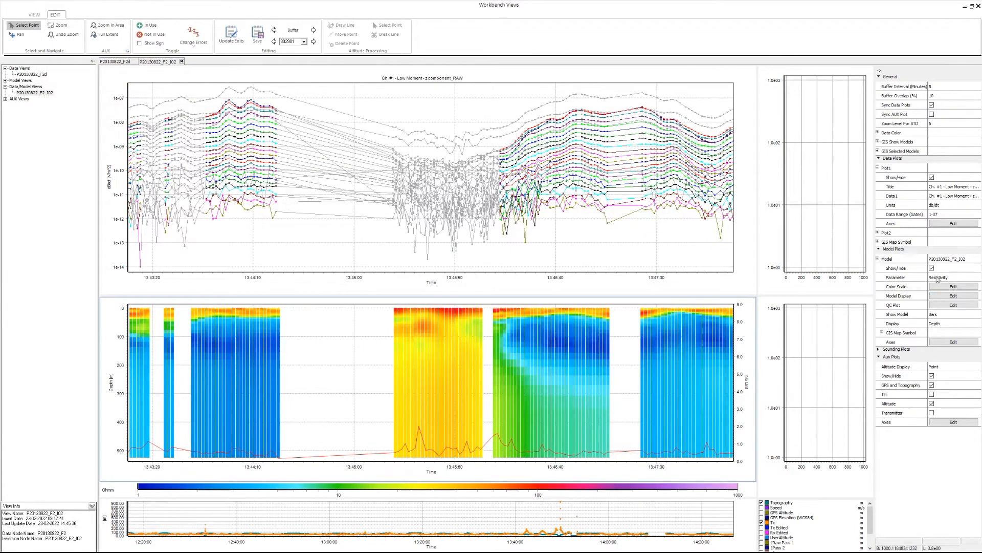
- Review the model's bar and blinding display options and its QC plot parameters, cancelling both dialogs
{"action": "left_click", "coordinate": [948, 297]}
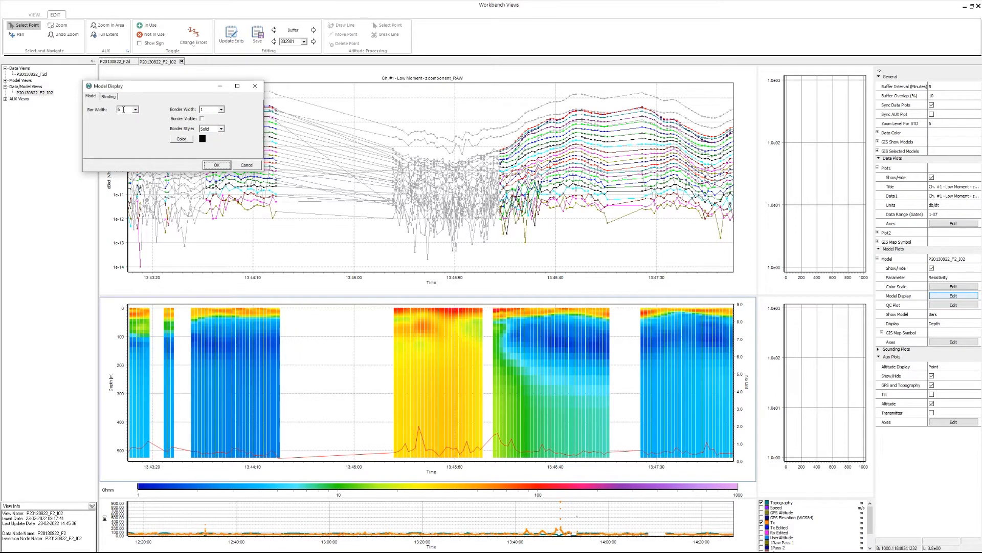
{"action": "left_click", "coordinate": [110, 97]}
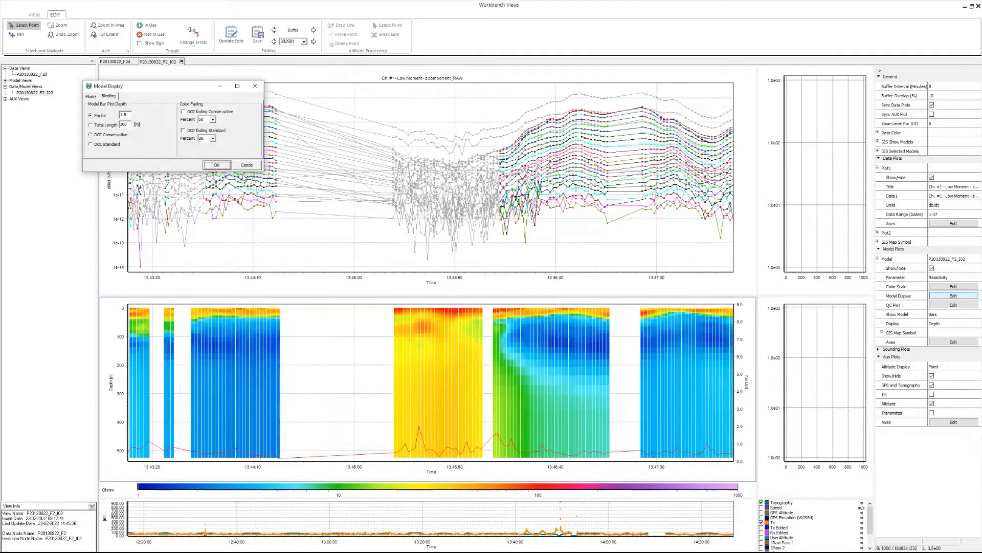
{"action": "left_click", "coordinate": [246, 166]}
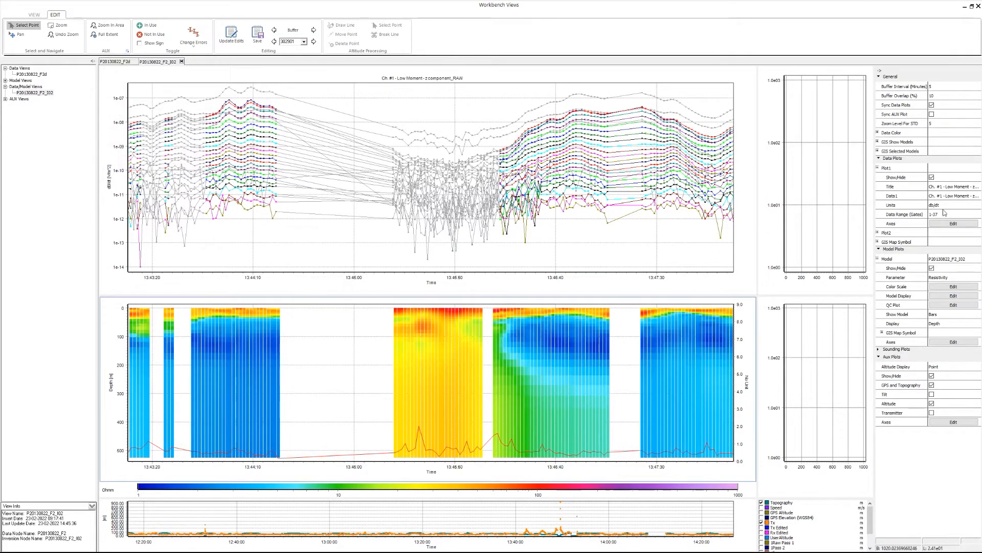
{"action": "left_click", "coordinate": [945, 307]}
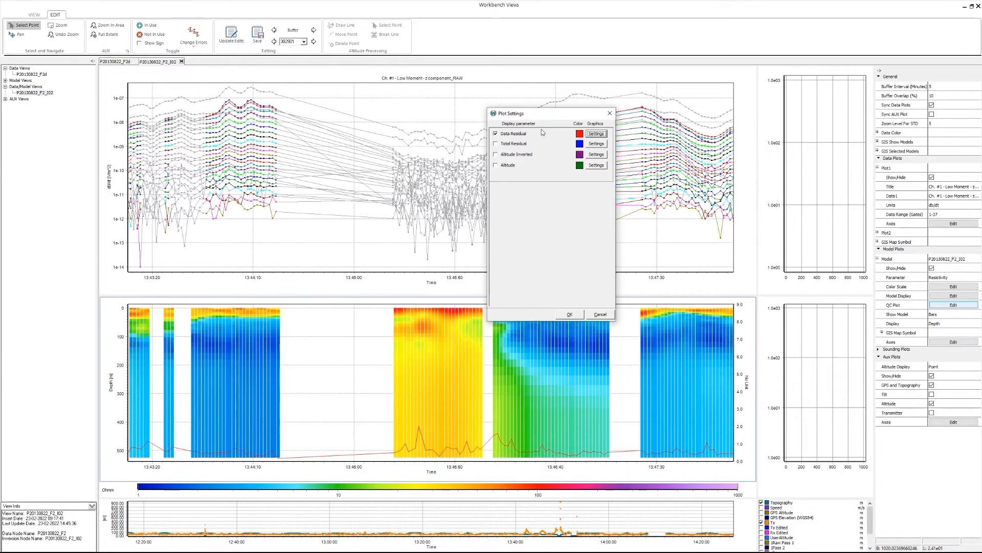
{"action": "left_click", "coordinate": [595, 315]}
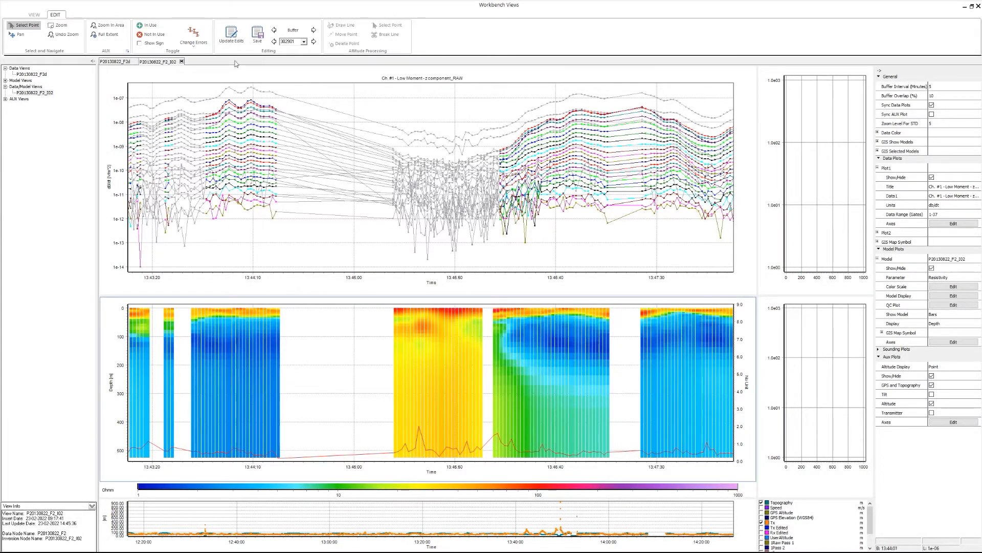
- Step the data and model section back a few buffers and forward to about 14:05 to 14:10
{"action": "left_click", "coordinate": [275, 31]}
{"action": "left_click", "coordinate": [275, 31]}
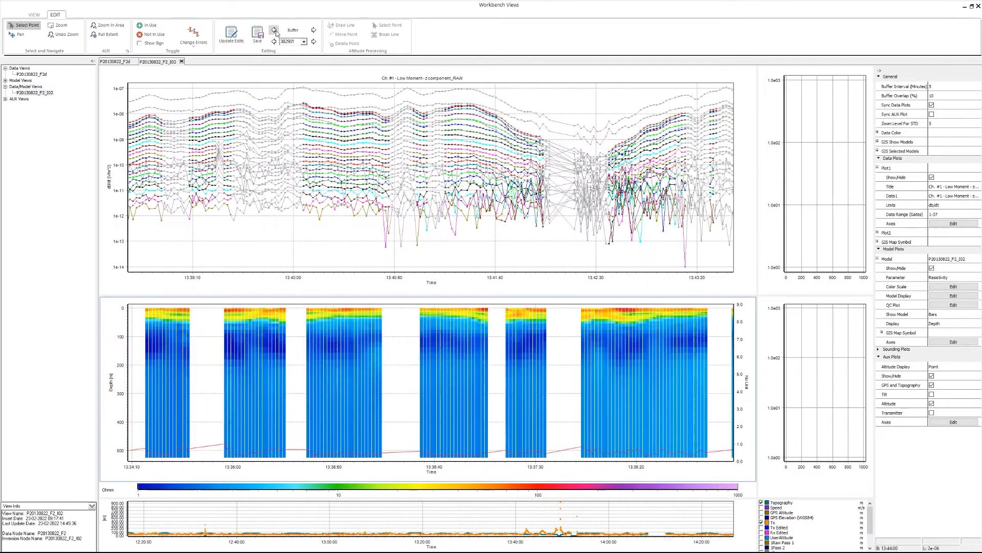
{"action": "left_click", "coordinate": [316, 30]}
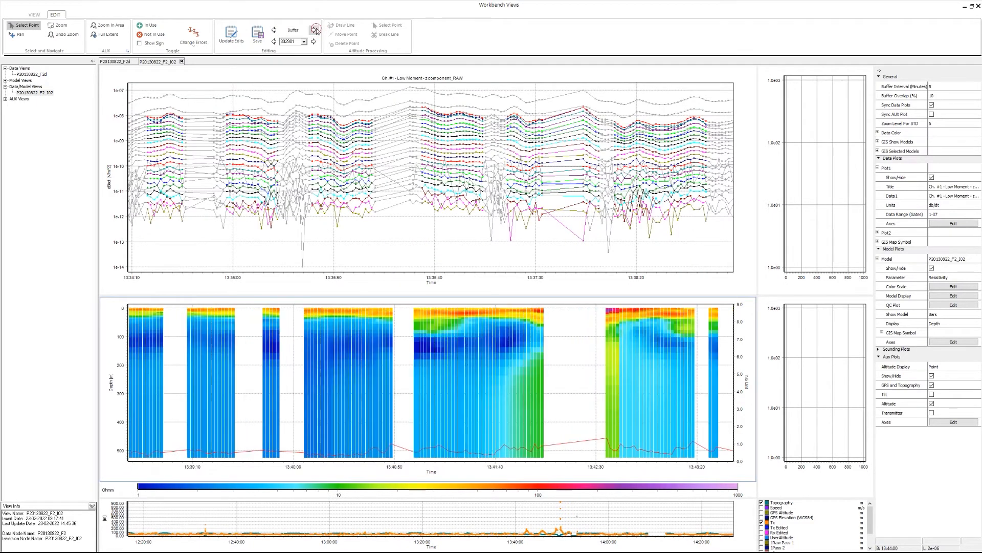
{"action": "left_click", "coordinate": [316, 31]}
{"action": "left_click", "coordinate": [315, 30]}
{"action": "left_click", "coordinate": [316, 30]}
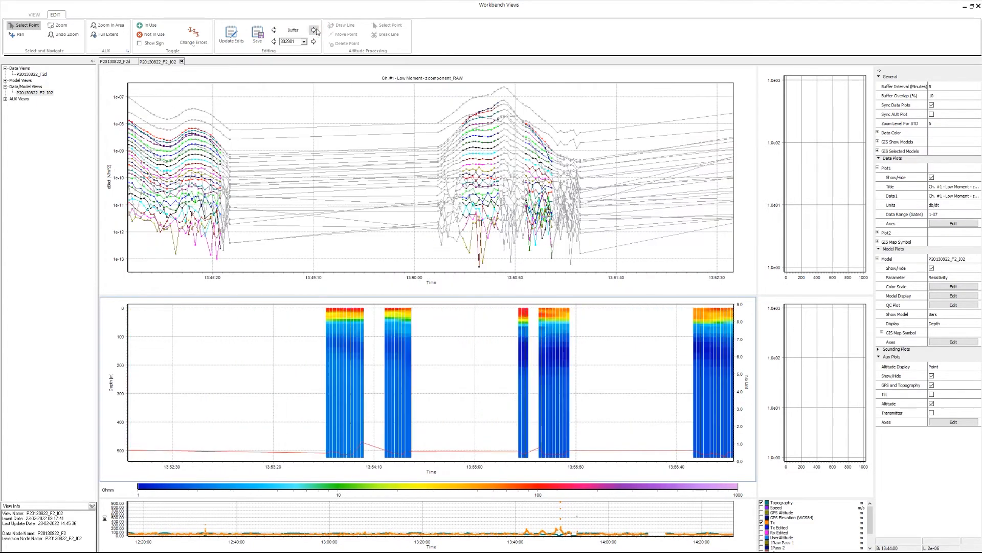
{"action": "left_click", "coordinate": [316, 30]}
{"action": "left_click", "coordinate": [316, 30]}
{"action": "left_click", "coordinate": [315, 30]}
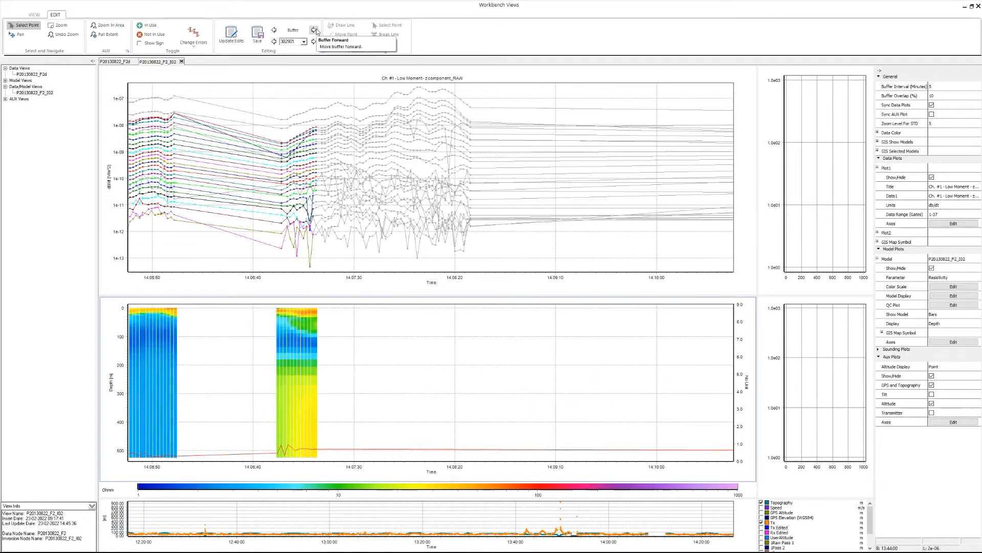
- Return to the buffer from about 12:46 to 12:50 and view the sounding of a model near 12:47:15
{"action": "left_click", "coordinate": [290, 31]}
{"action": "left_click", "coordinate": [304, 116]}
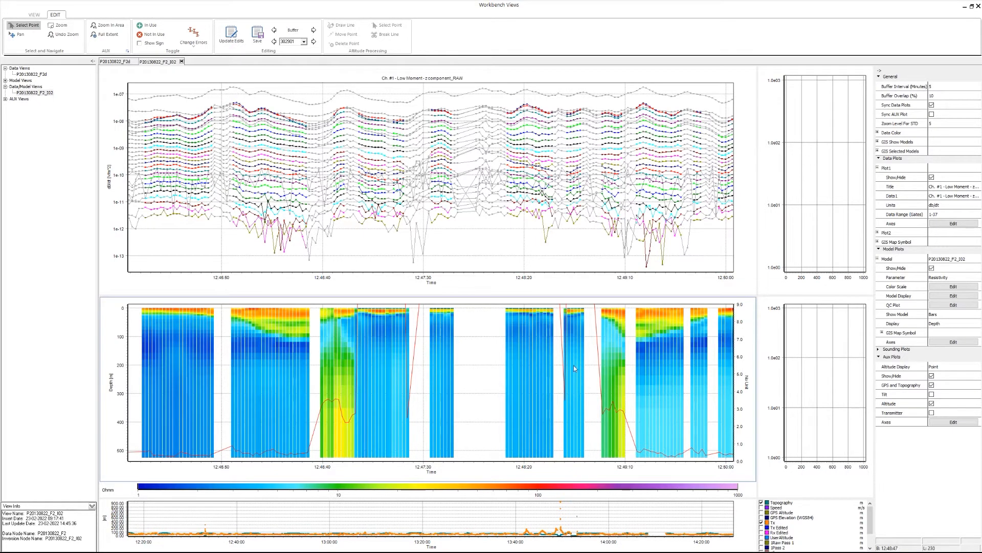
{"action": "left_click", "coordinate": [393, 334]}
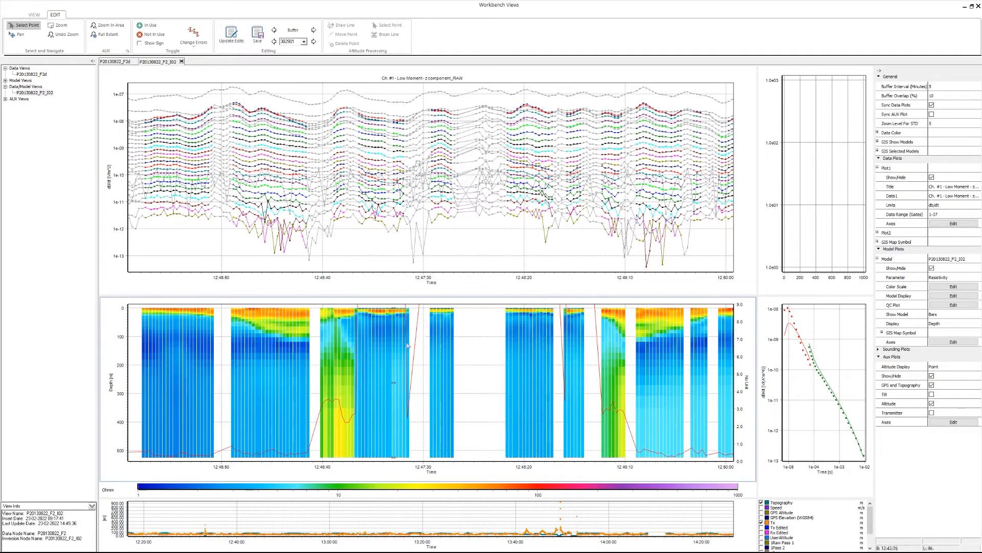
{"action": "left_click_drag", "start_coordinate": [388, 106], "coordinate": [398, 128]}
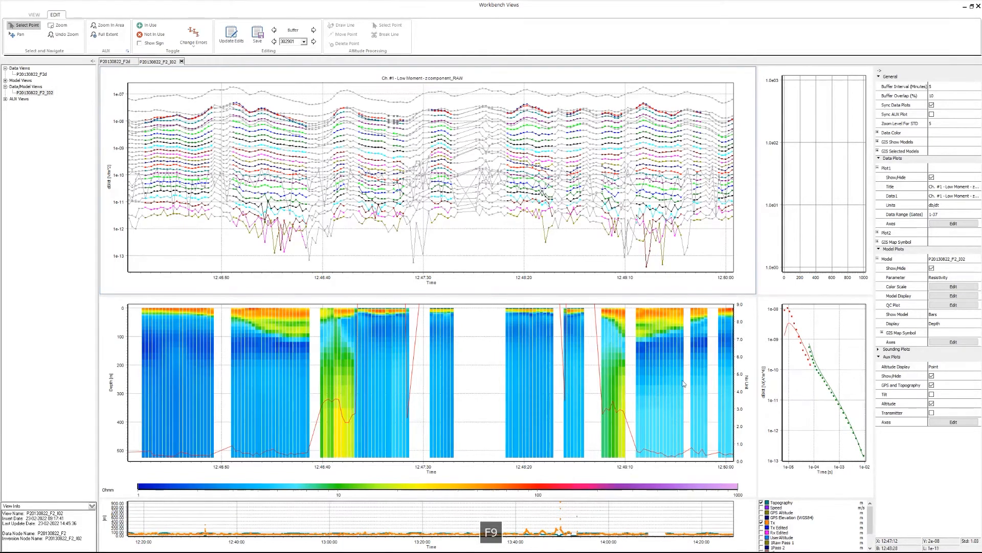
- Show the model section as Interpolated and switch it back to Bars
{"action": "left_click", "coordinate": [947, 323]}
{"action": "left_click", "coordinate": [945, 329]}
{"action": "left_click", "coordinate": [941, 316]}
{"action": "left_click", "coordinate": [943, 326]}
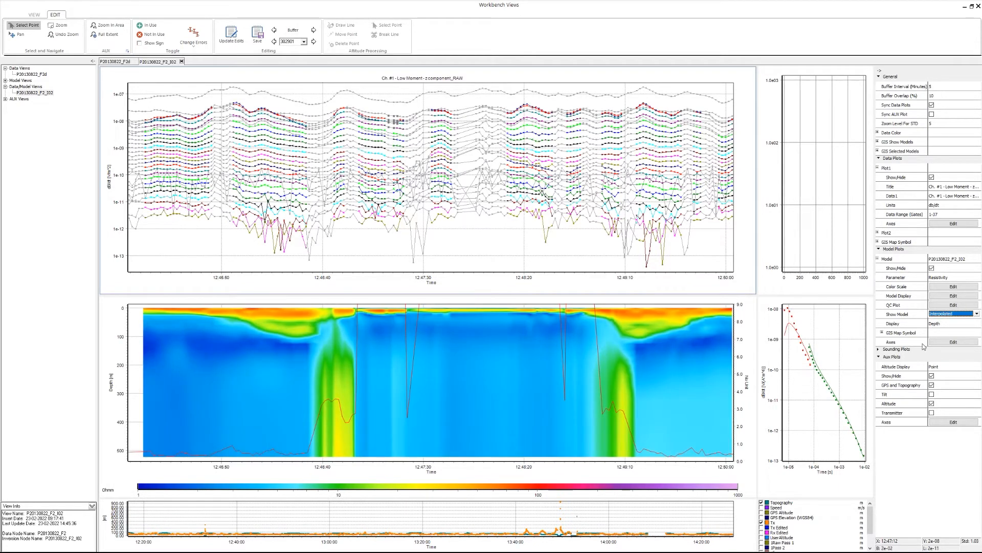
{"action": "left_click", "coordinate": [942, 315]}
{"action": "left_click", "coordinate": [941, 320]}
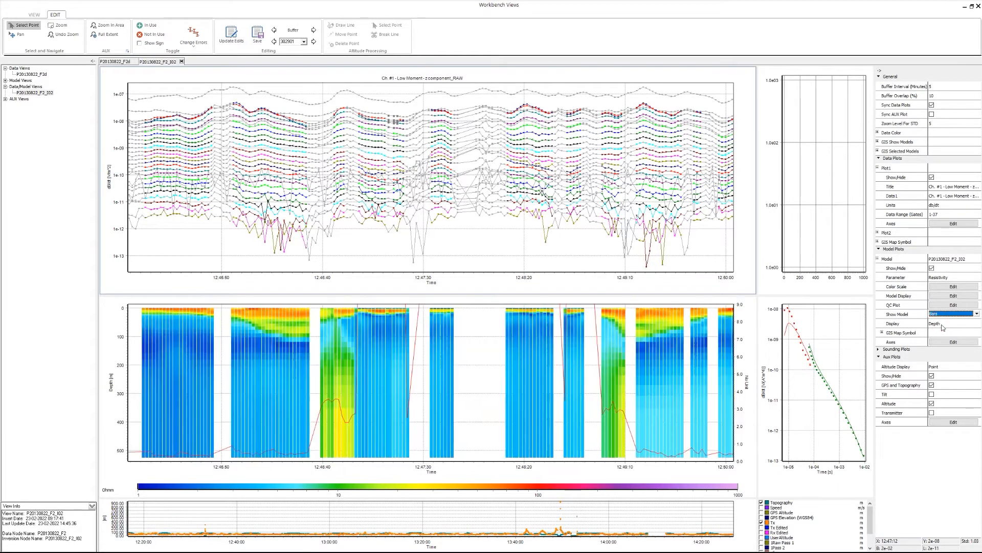
- Set the model section's display to Elevation
{"action": "left_click", "coordinate": [942, 326]}
{"action": "left_click", "coordinate": [942, 335]}
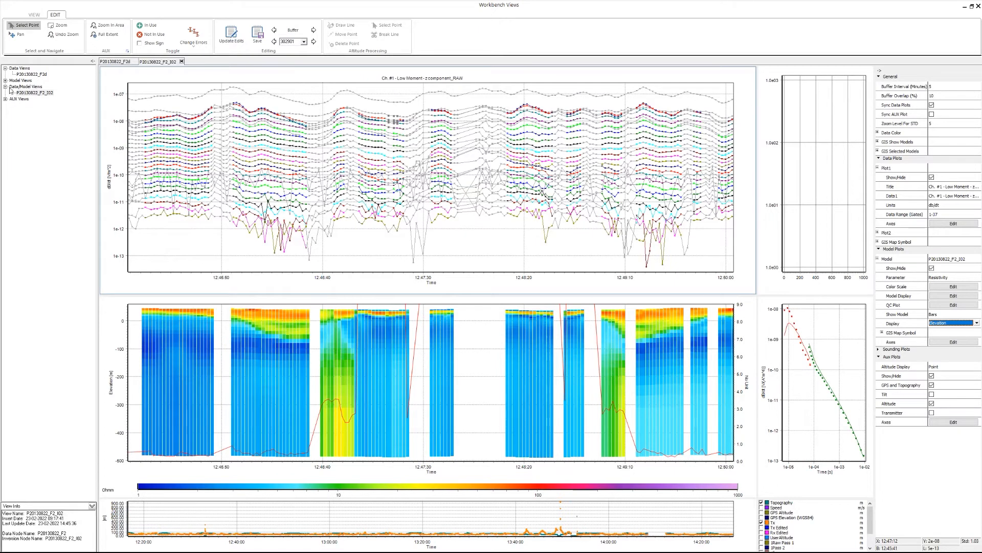
- Expand the model views and open the fdg view
{"action": "left_click", "coordinate": [5, 81]}
{"action": "left_click", "coordinate": [21, 80]}
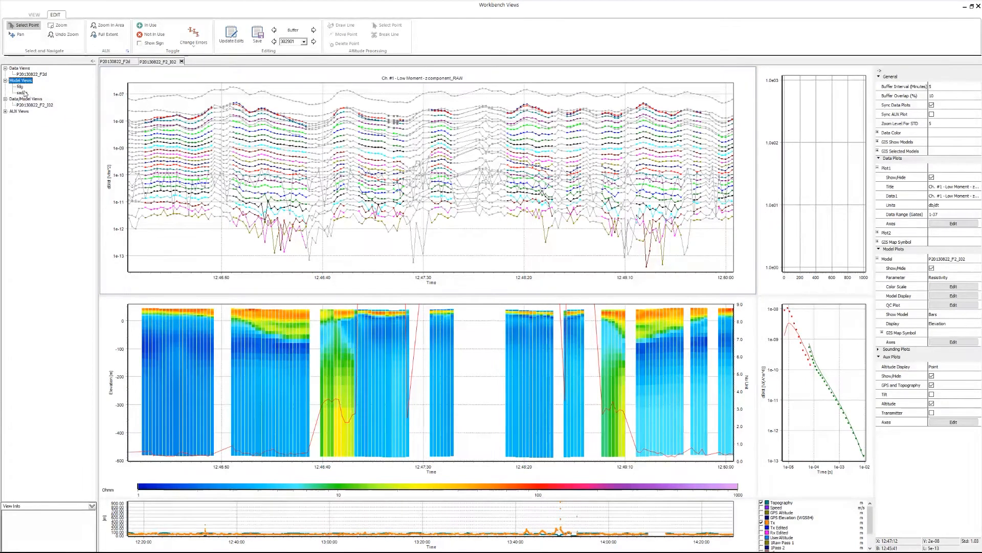
{"action": "double_click", "coordinate": [21, 87]}
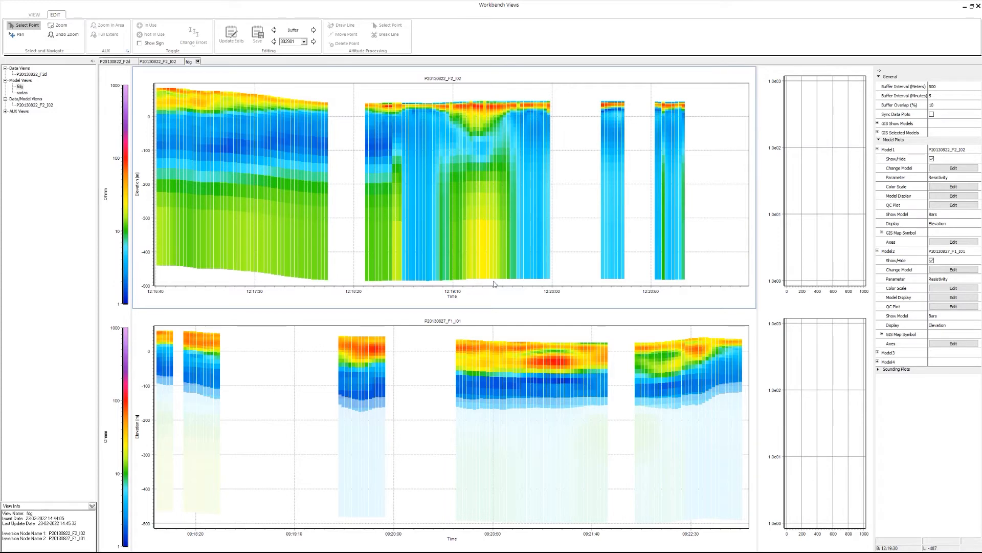
- Show Model3 in the model view using inversion P20140223_F1_I02
{"action": "left_click", "coordinate": [878, 353]}
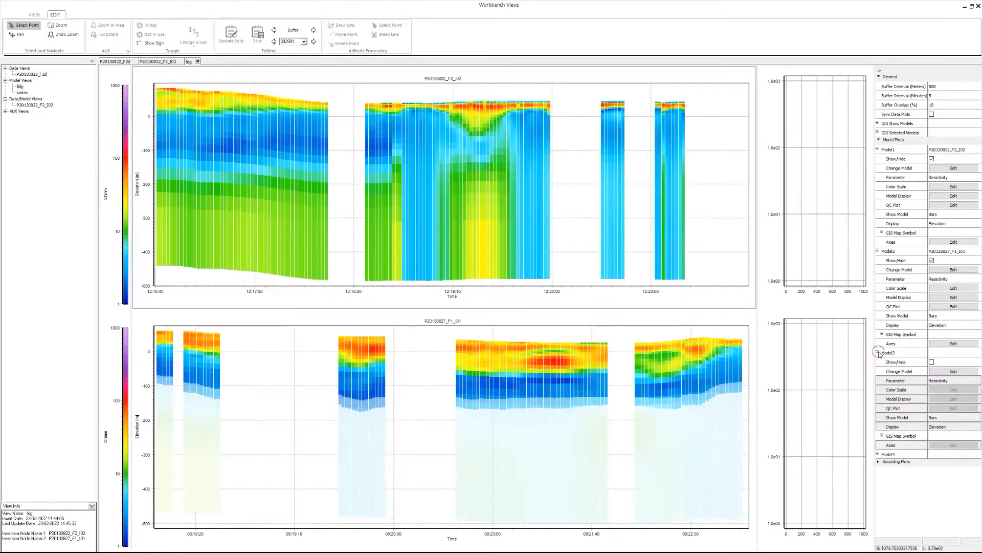
{"action": "left_click", "coordinate": [932, 361]}
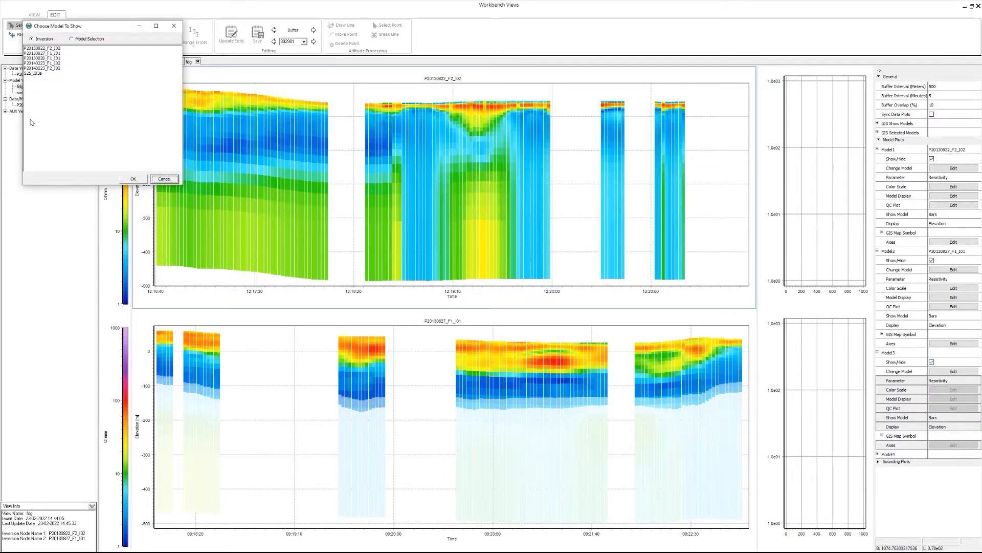
{"action": "left_click", "coordinate": [42, 63]}
{"action": "left_click", "coordinate": [133, 179]}
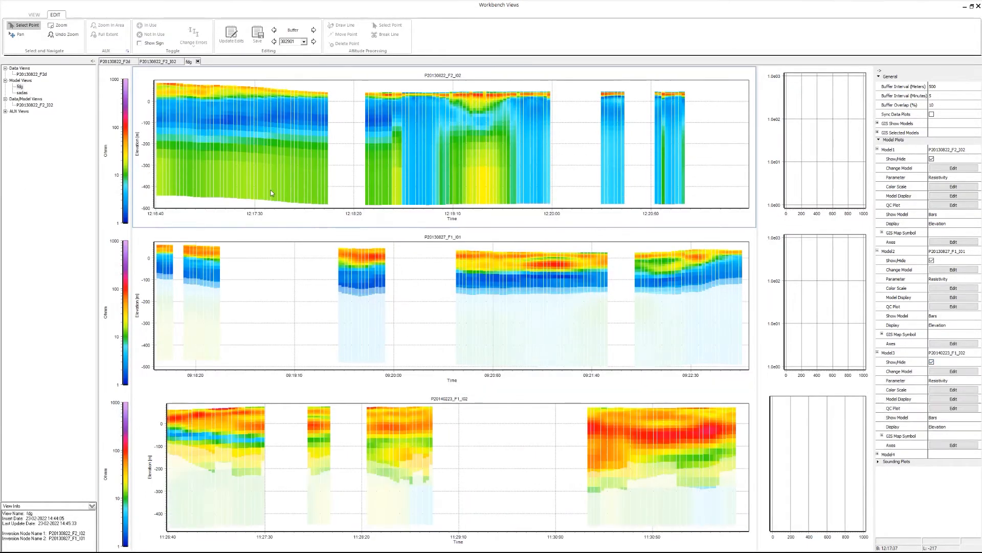
- Pick a model in each of the three sections to inspect its sounding curve
{"action": "left_click", "coordinate": [522, 153]}
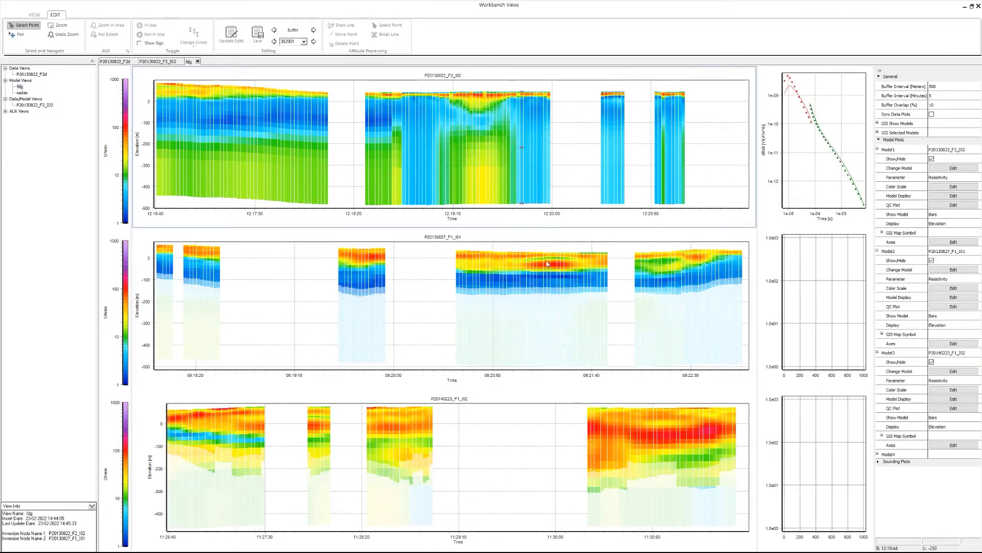
{"action": "left_click", "coordinate": [532, 269]}
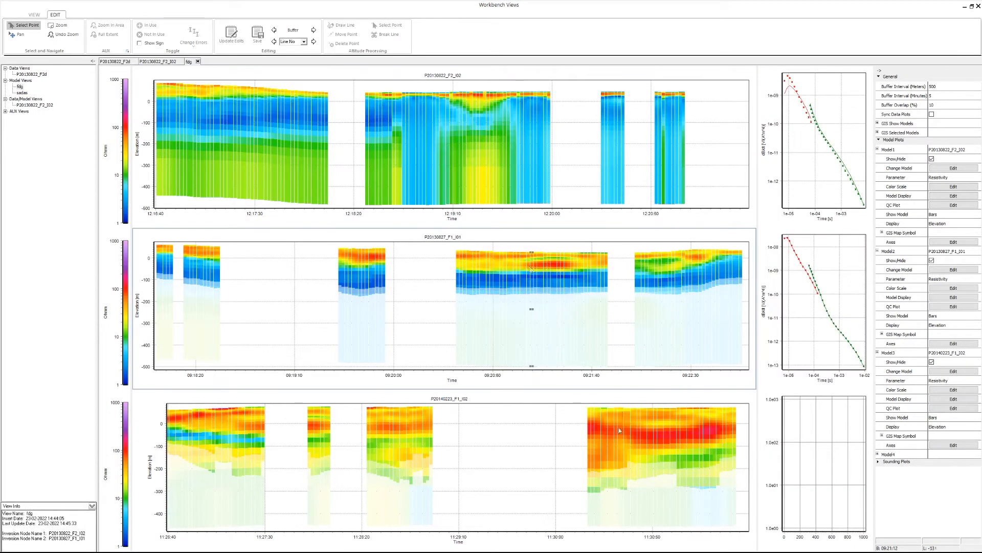
{"action": "left_click", "coordinate": [612, 431]}
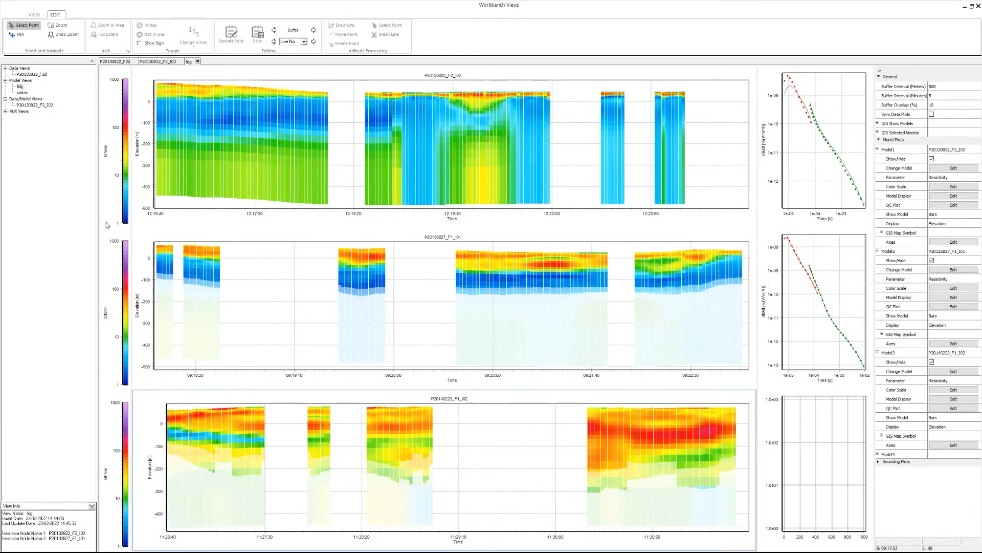
- Expand the AUX views and open P20130820_F1_AUX
{"action": "double_click", "coordinate": [19, 112]}
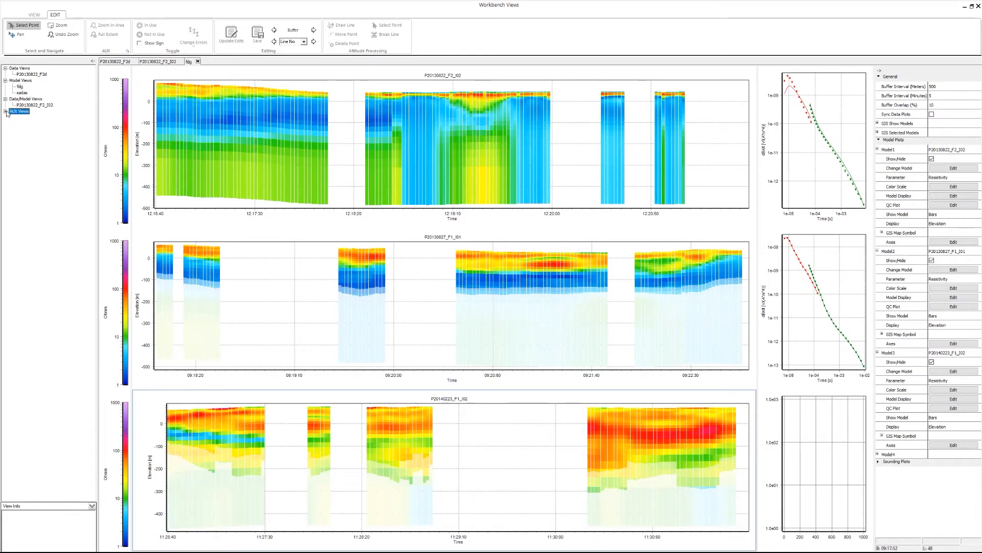
{"action": "left_click", "coordinate": [24, 117]}
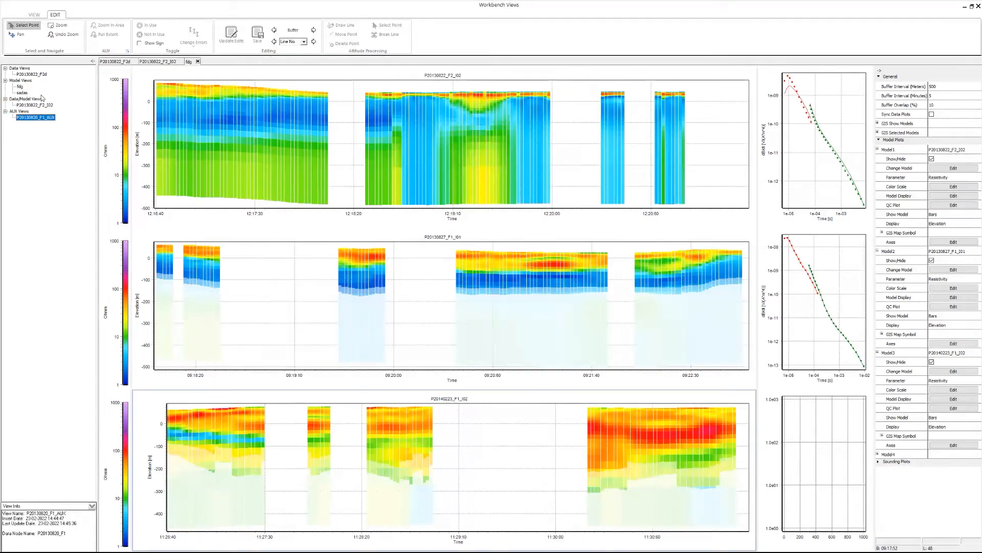
{"action": "double_click", "coordinate": [36, 118]}
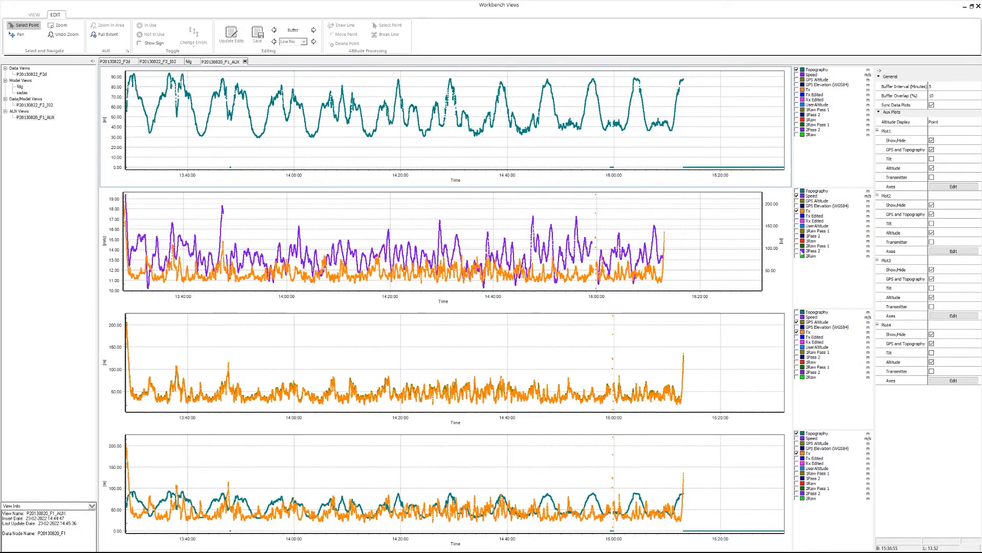
- In the third auxiliary plot, hide GPS Altitude and Tx and show Speed instead
{"action": "left_click", "coordinate": [796, 322]}
{"action": "left_click", "coordinate": [796, 317]}
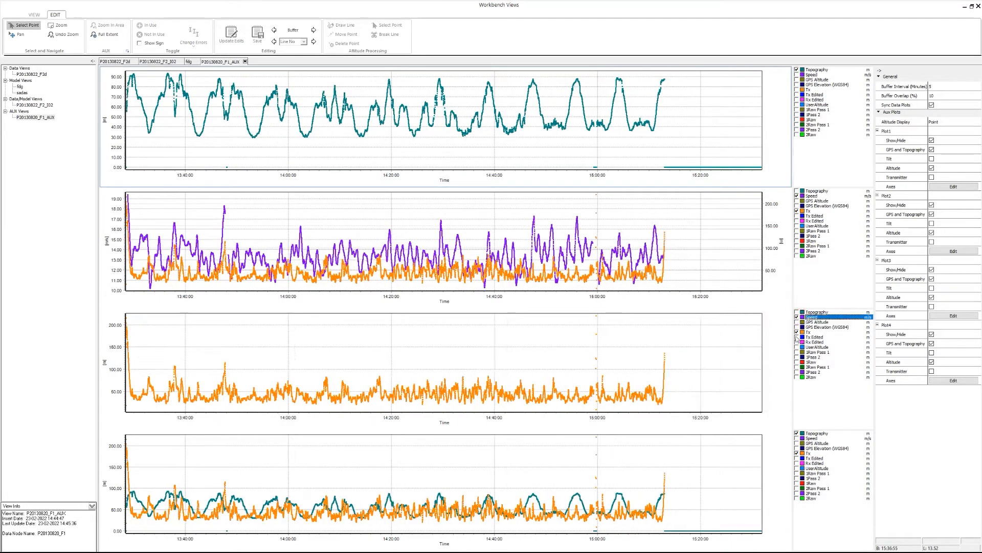
{"action": "left_click", "coordinate": [797, 332]}
- In the fourth auxiliary plot, hide Tx and show 2Raw together with Topography, leaving GPS Elevation off
{"action": "left_click", "coordinate": [797, 448]}
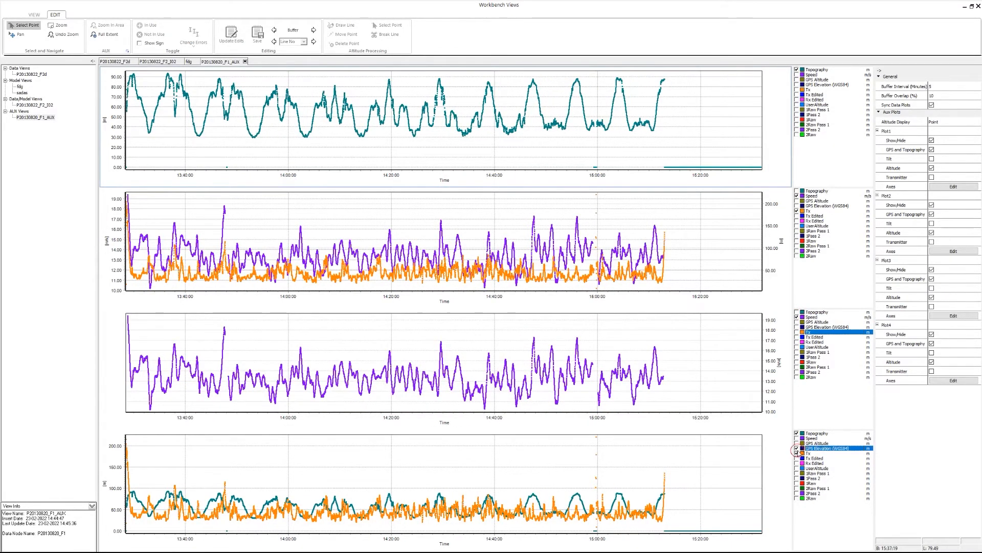
{"action": "left_click", "coordinate": [797, 452]}
{"action": "left_click", "coordinate": [796, 448]}
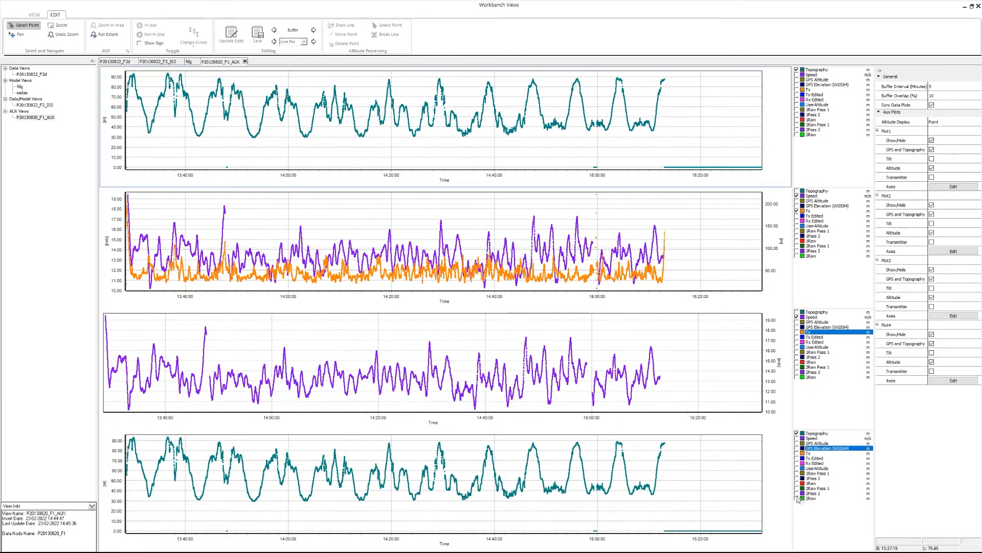
{"action": "left_click", "coordinate": [796, 498]}
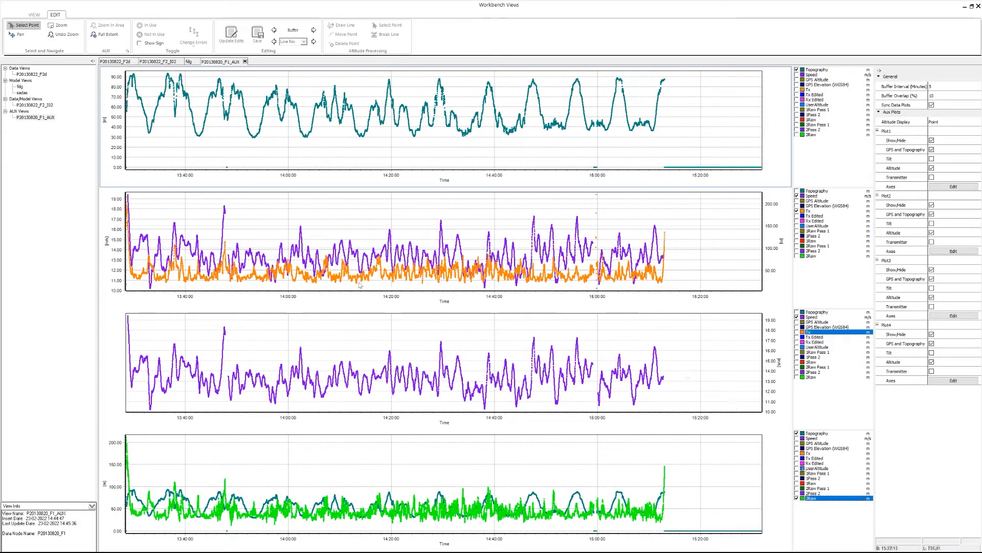
- Review the open model, data and AUX views in turn, finishing on the data/model view P20130822_F2_I02
{"action": "left_click", "coordinate": [189, 62]}
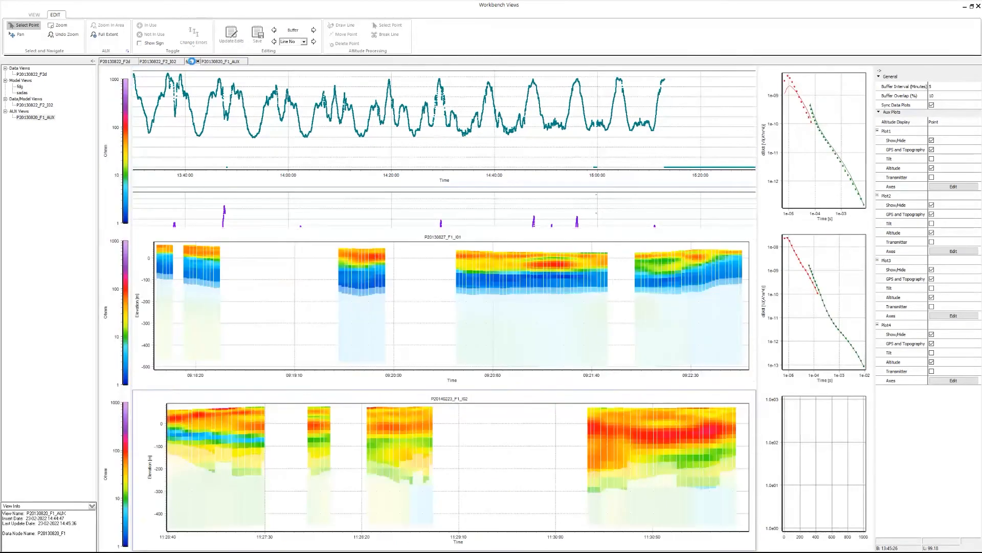
{"action": "left_click", "coordinate": [163, 63]}
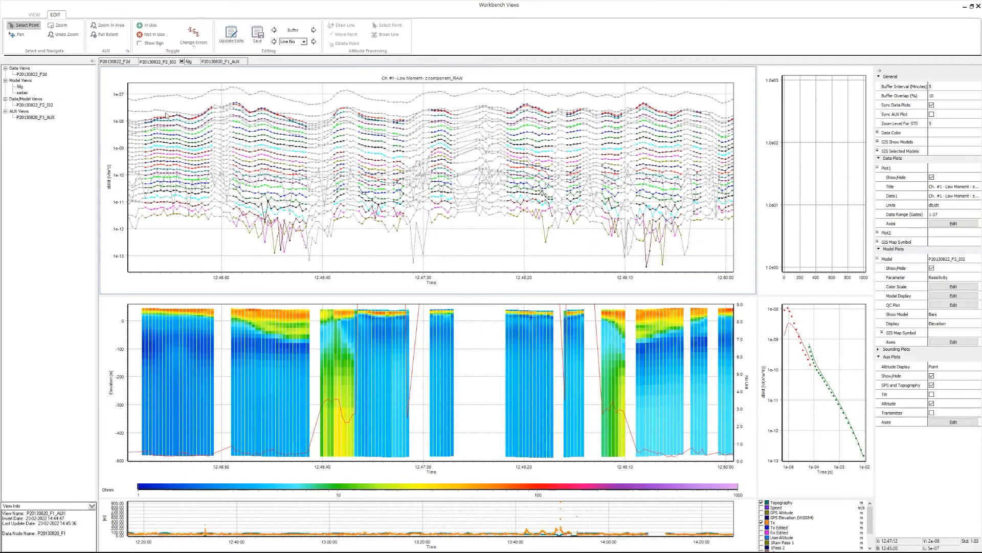
{"action": "left_click", "coordinate": [122, 61]}
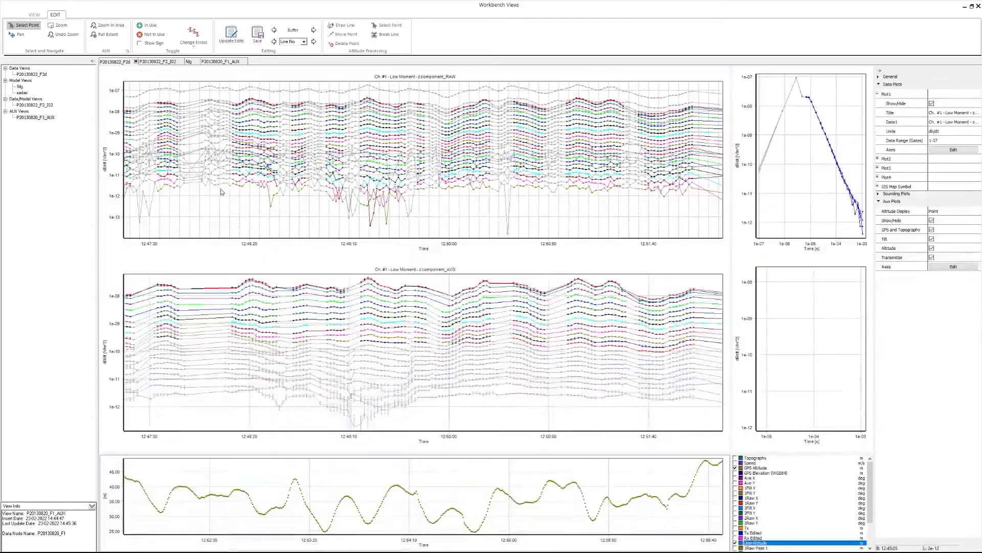
{"action": "left_click", "coordinate": [222, 62]}
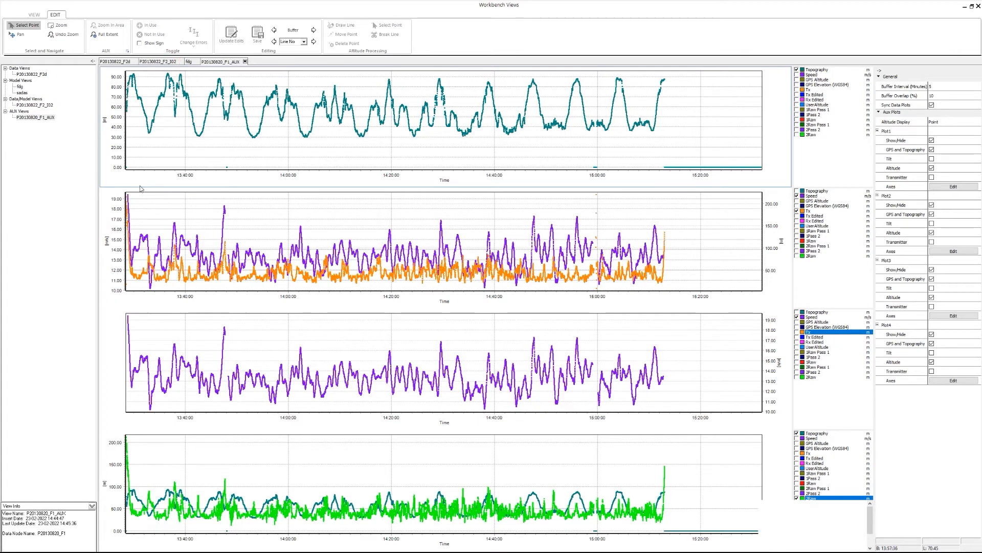
{"action": "left_click", "coordinate": [170, 62]}
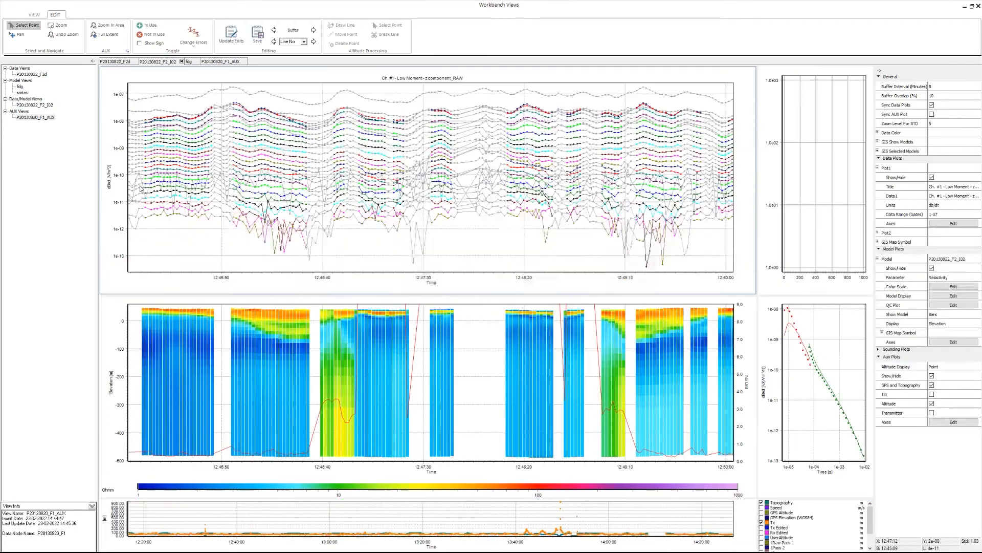
- Restore the views window to a smaller size, move it aside to see the GIS map, and maximize it again
{"action": "left_click", "coordinate": [972, 8]}
{"action": "left_click_drag", "start_coordinate": [434, 74], "coordinate": [822, 52]}
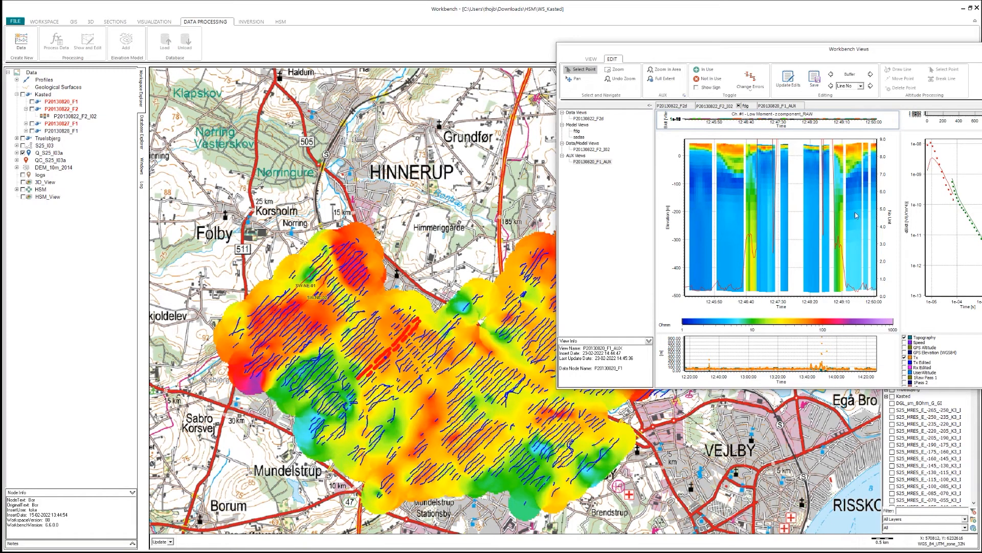
{"action": "double_click", "coordinate": [878, 50]}
{"action": "left_click", "coordinate": [886, 65]}
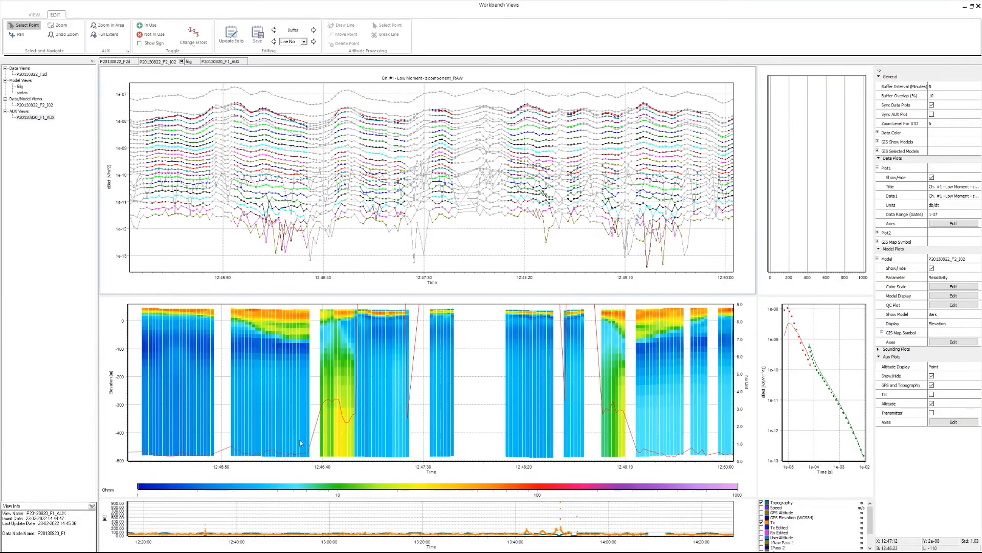
- Select a model in the leftmost block of the P20130822_F2_I02 section and open its line plot
{"action": "left_click", "coordinate": [288, 355]}
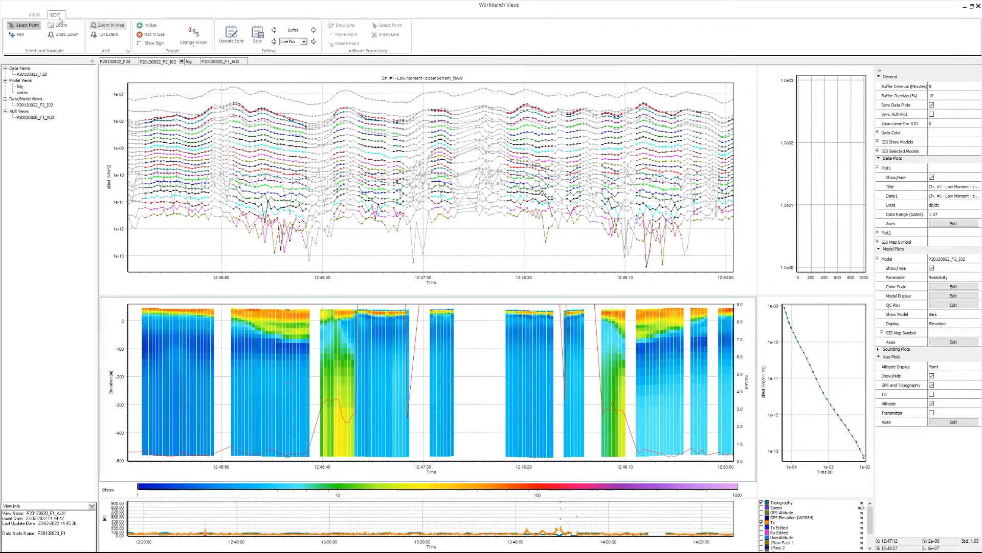
{"action": "left_click", "coordinate": [34, 15]}
{"action": "left_click", "coordinate": [224, 31]}
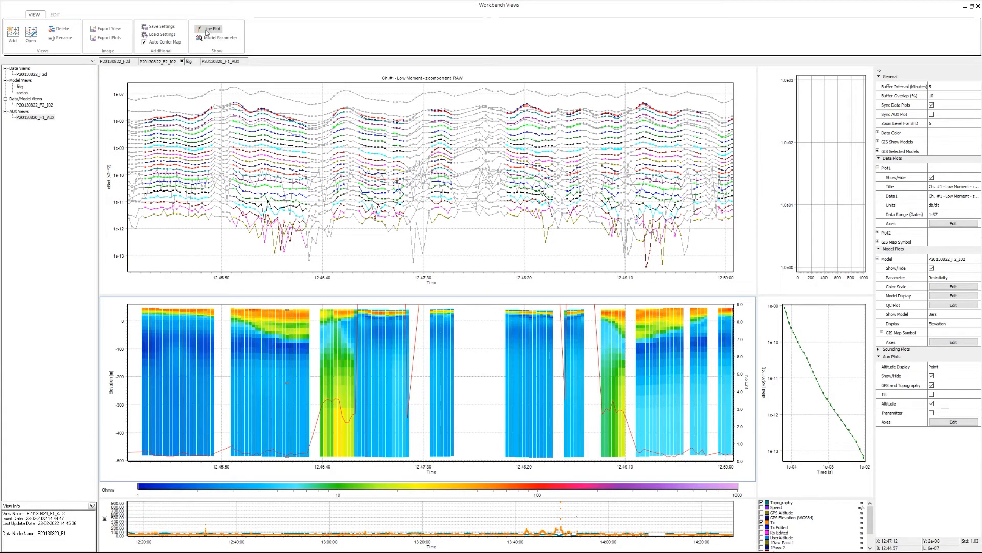
{"action": "left_click", "coordinate": [211, 328]}
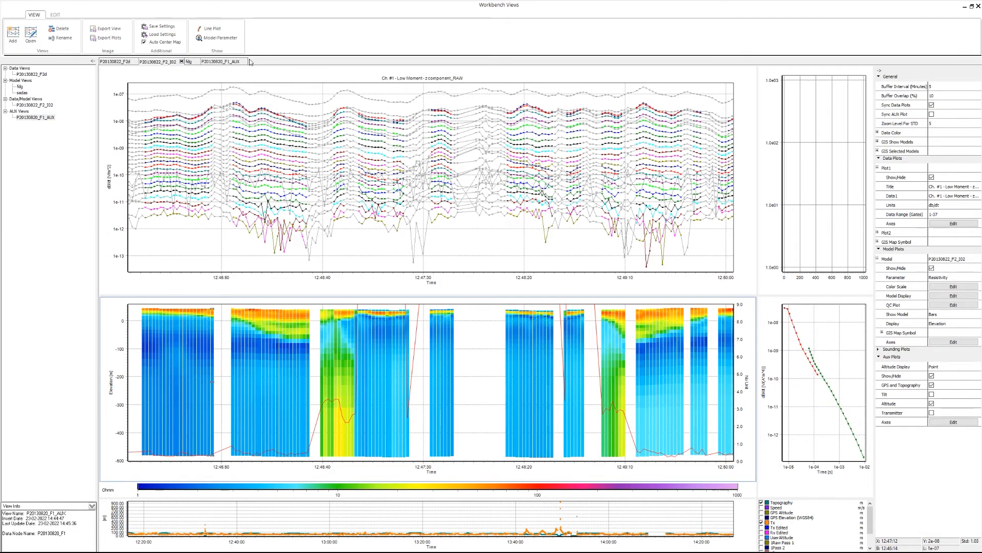
{"action": "left_click", "coordinate": [211, 29]}
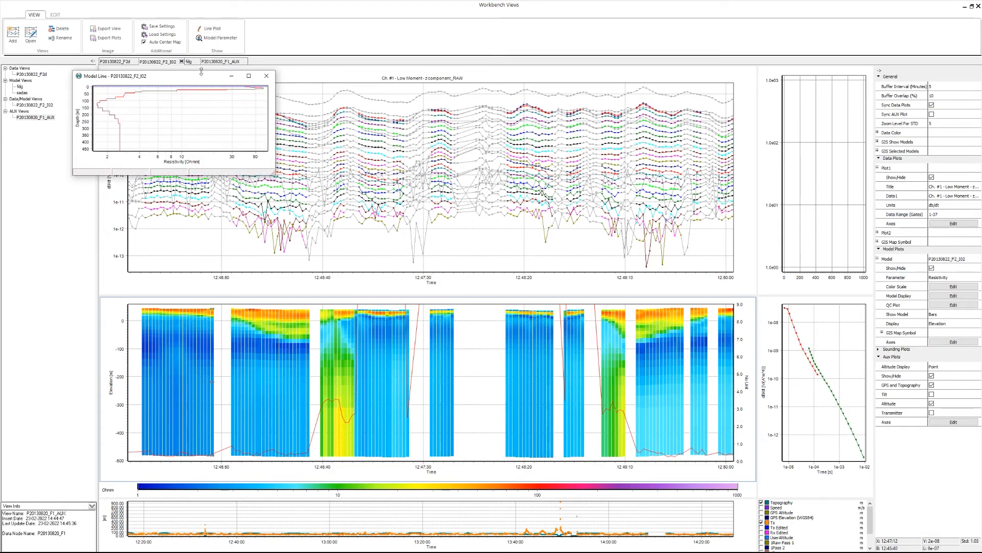
- Reposition and enlarge the Model Line window to examine resistivity against depth, and close it
{"action": "left_click_drag", "start_coordinate": [201, 70], "coordinate": [543, 60]}
{"action": "left_click_drag", "start_coordinate": [609, 160], "coordinate": [601, 353]}
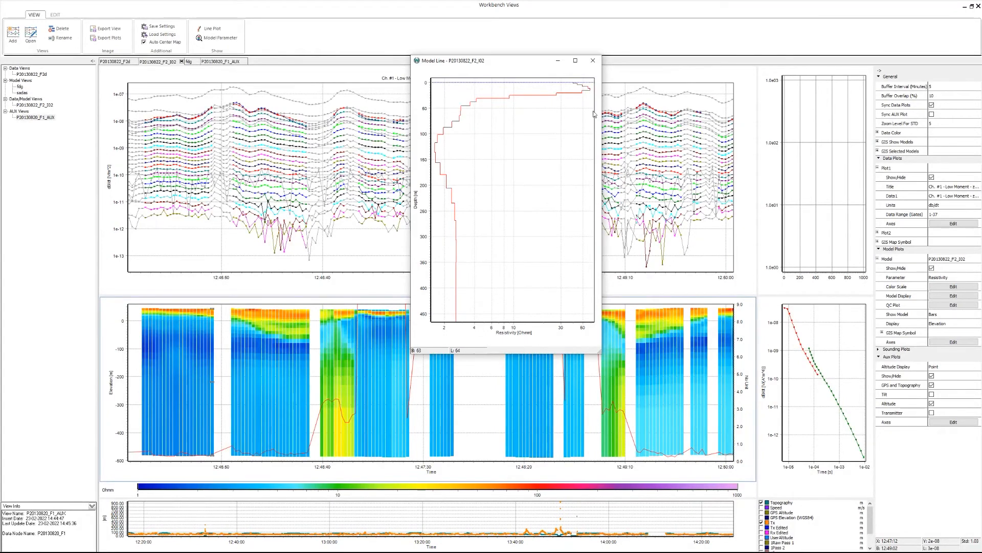
{"action": "left_click", "coordinate": [593, 61]}
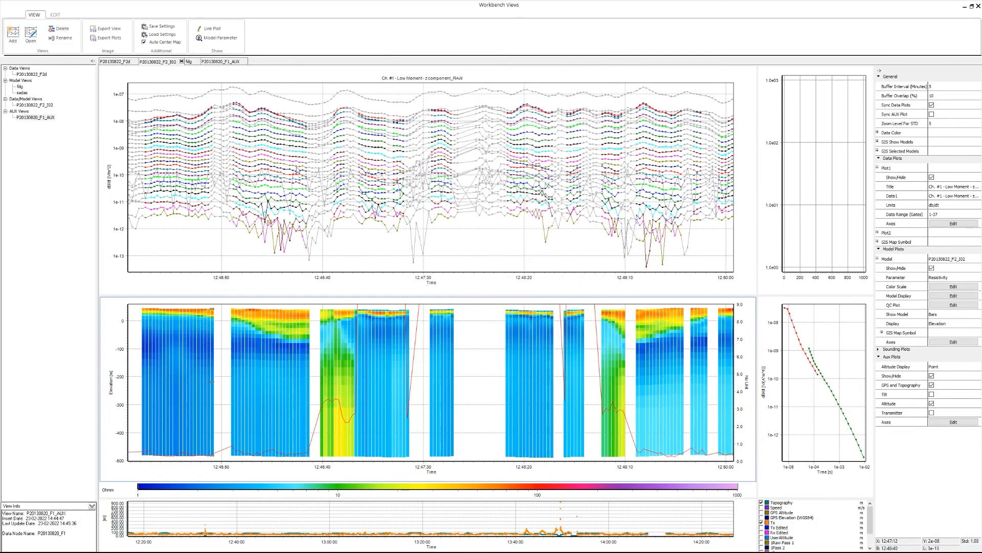
- Open the selected model's parameters, examine the start model, its constraints, the additional values and the inverted layers, and close the window
{"action": "left_click", "coordinate": [222, 38]}
{"action": "left_click_drag", "start_coordinate": [244, 38], "coordinate": [586, 62]}
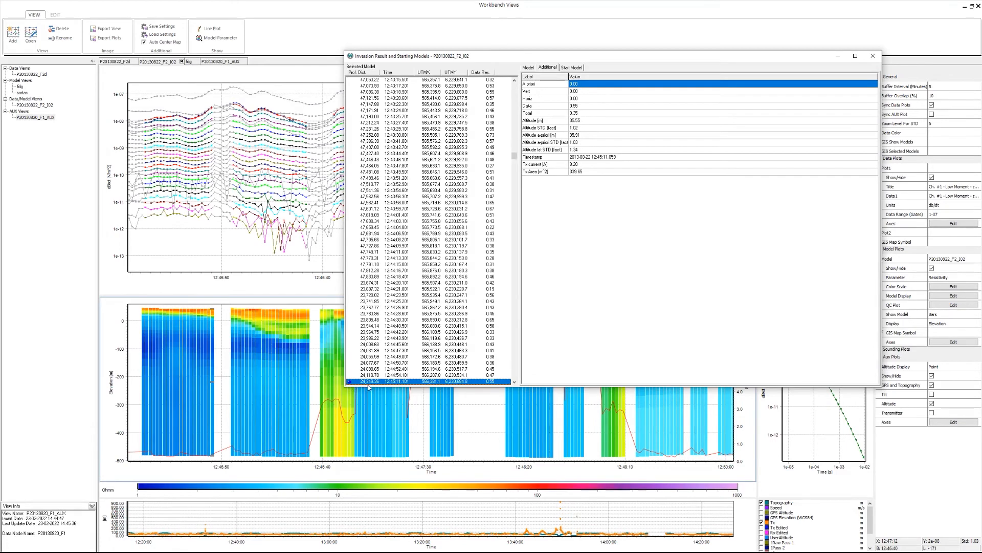
{"action": "left_click", "coordinate": [572, 68]}
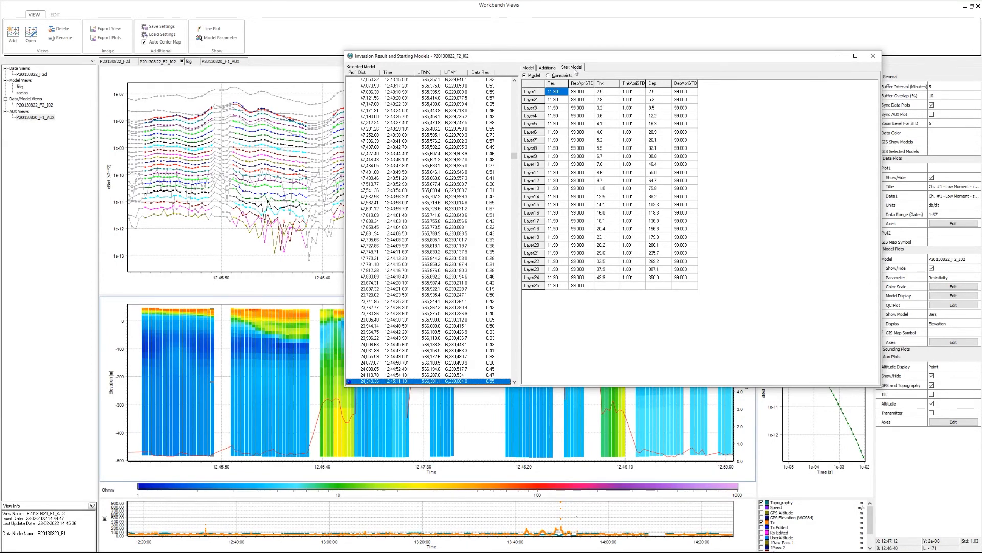
{"action": "left_click", "coordinate": [548, 74]}
{"action": "left_click", "coordinate": [548, 68]}
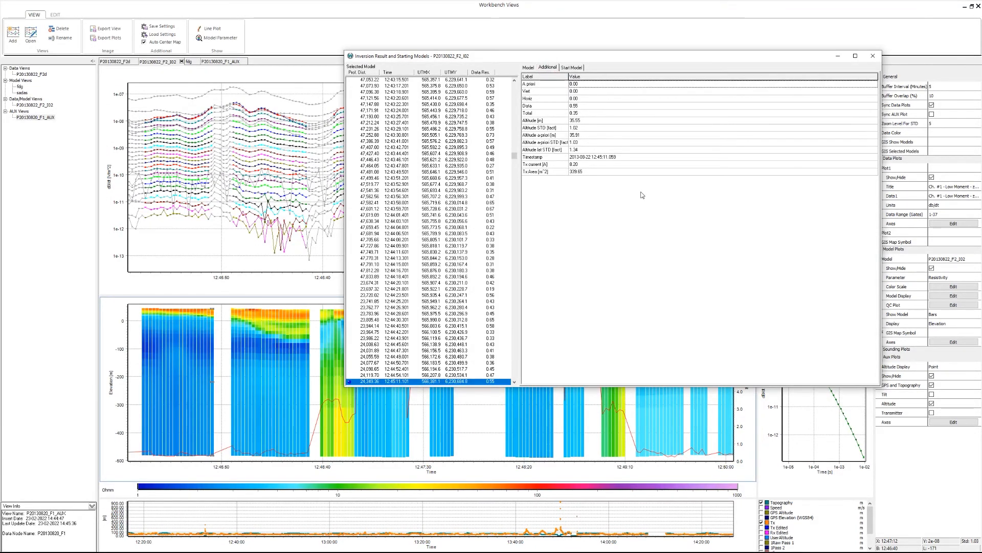
{"action": "left_click", "coordinate": [528, 68]}
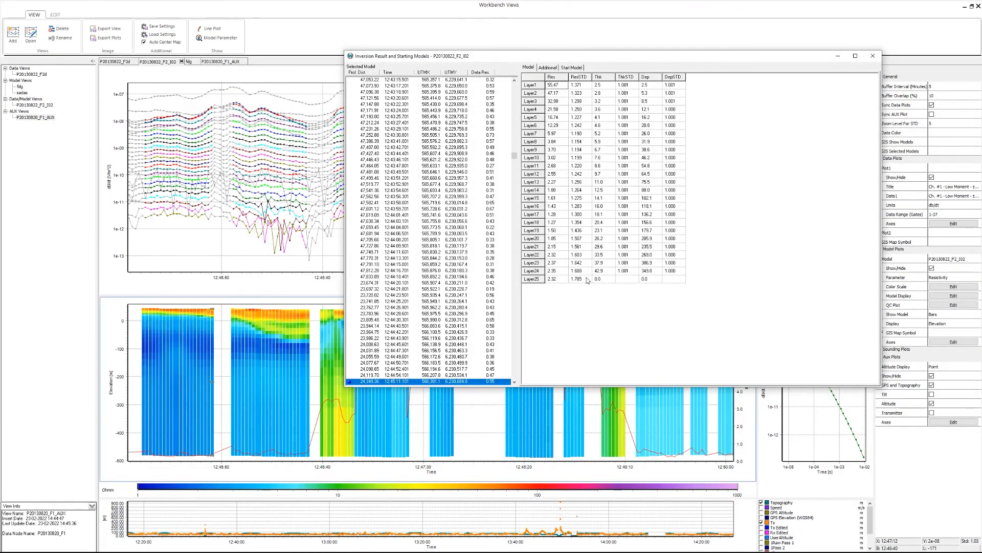
{"action": "left_click", "coordinate": [873, 56]}
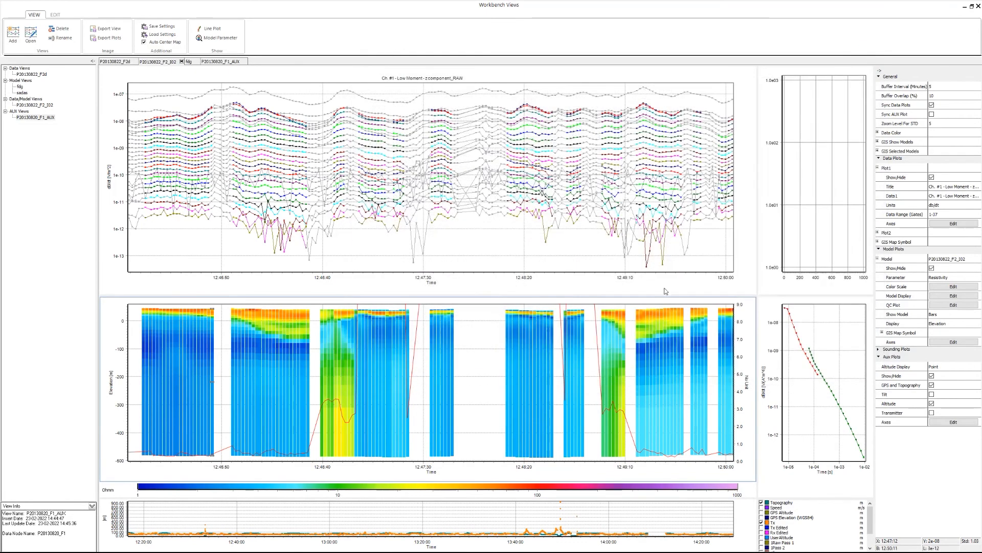